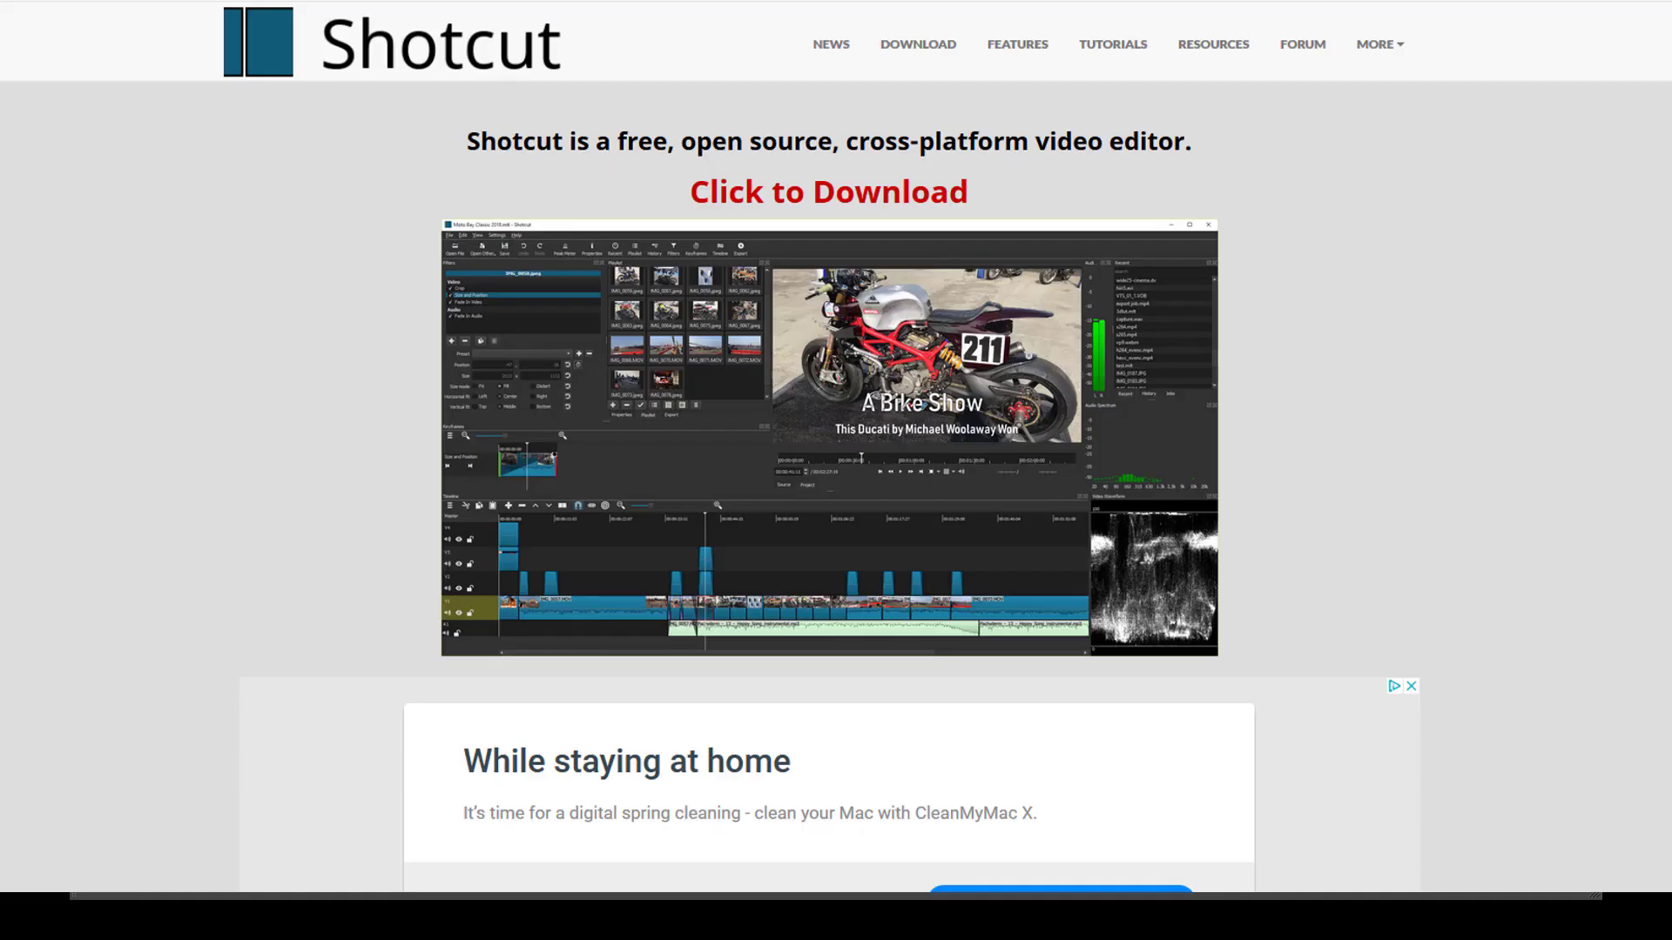
scroll(831, 501, "down", 1)
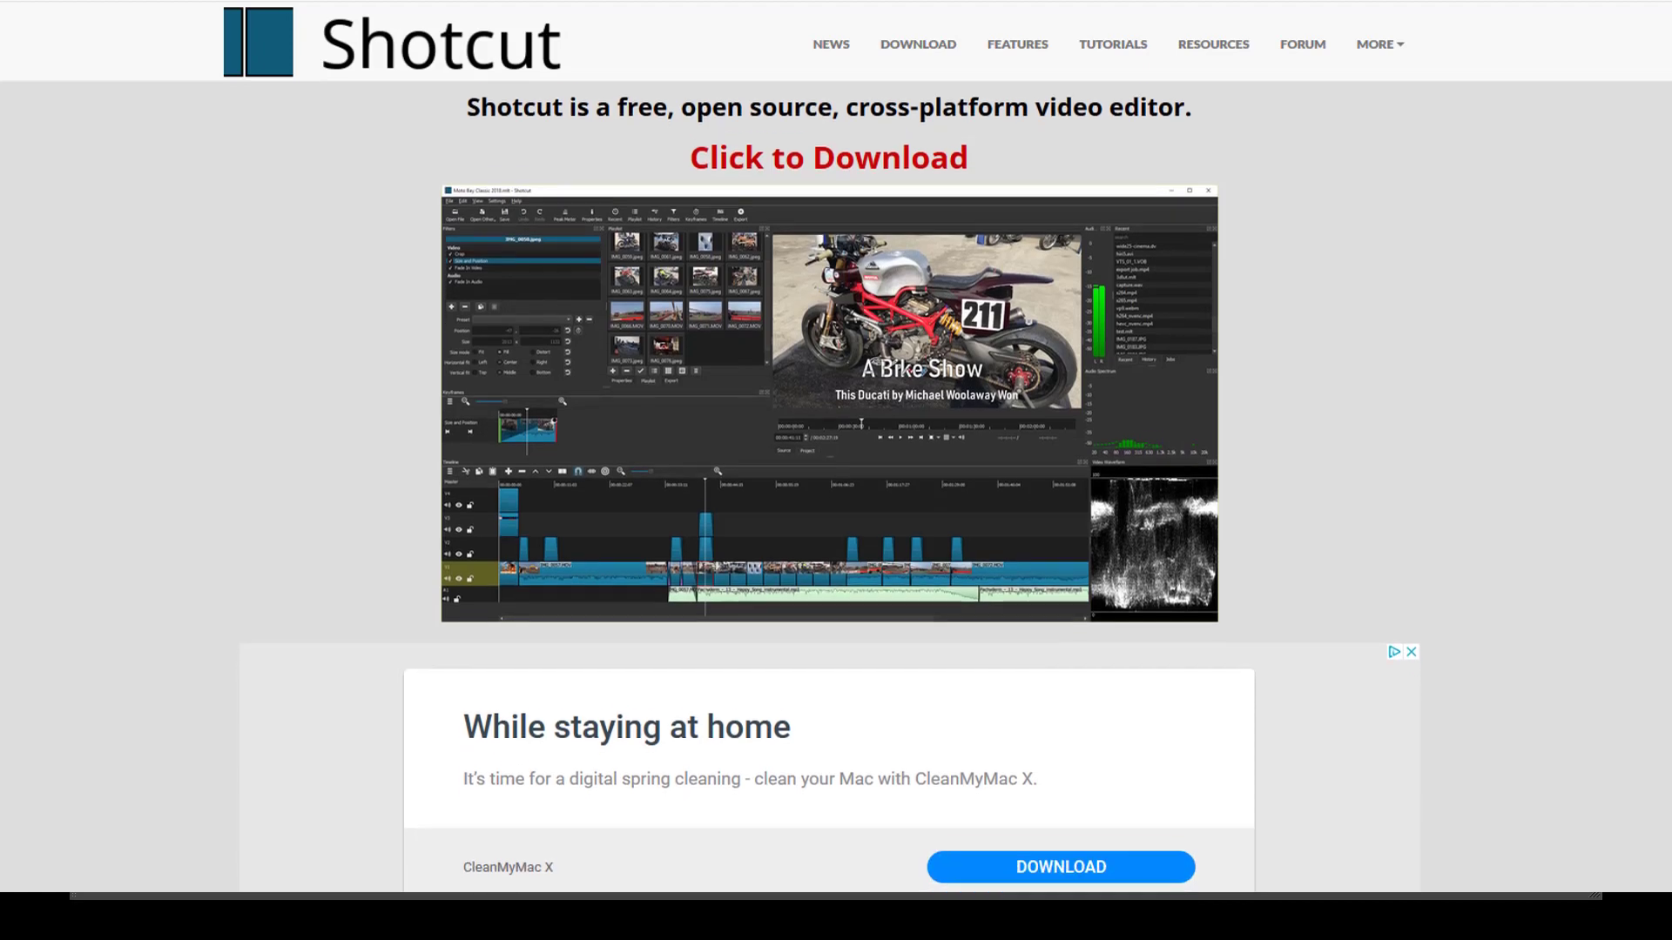
scroll(831, 500, "down", 5)
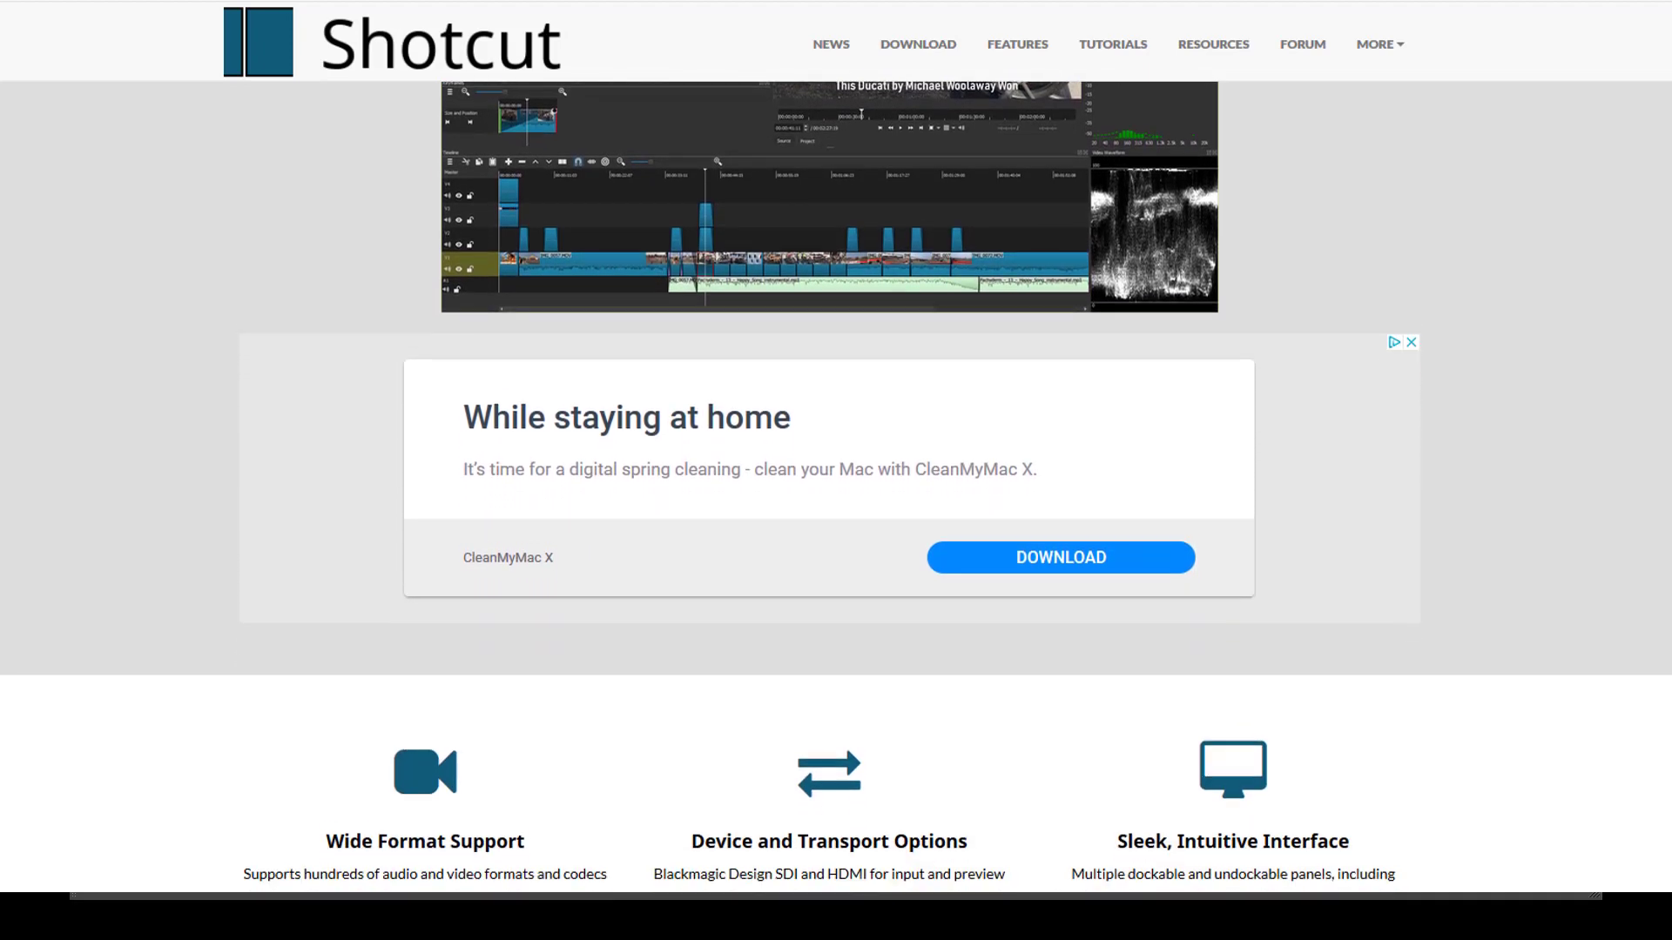
scroll(1659, 345, "down", 5)
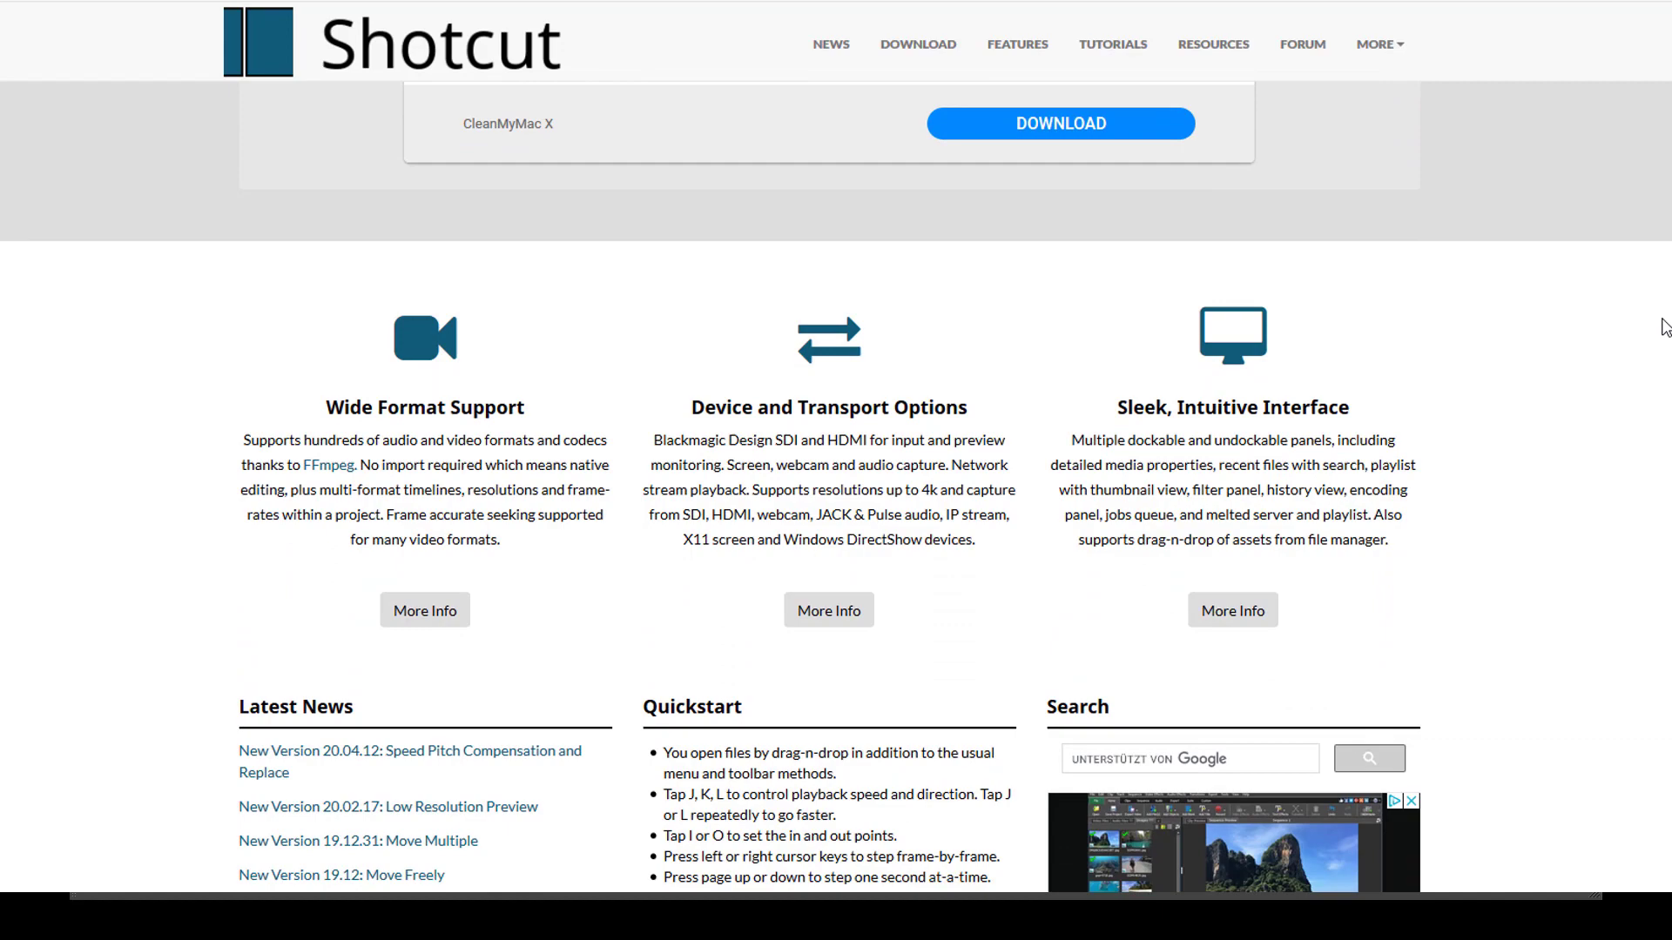
scroll(1659, 346, "down", 3)
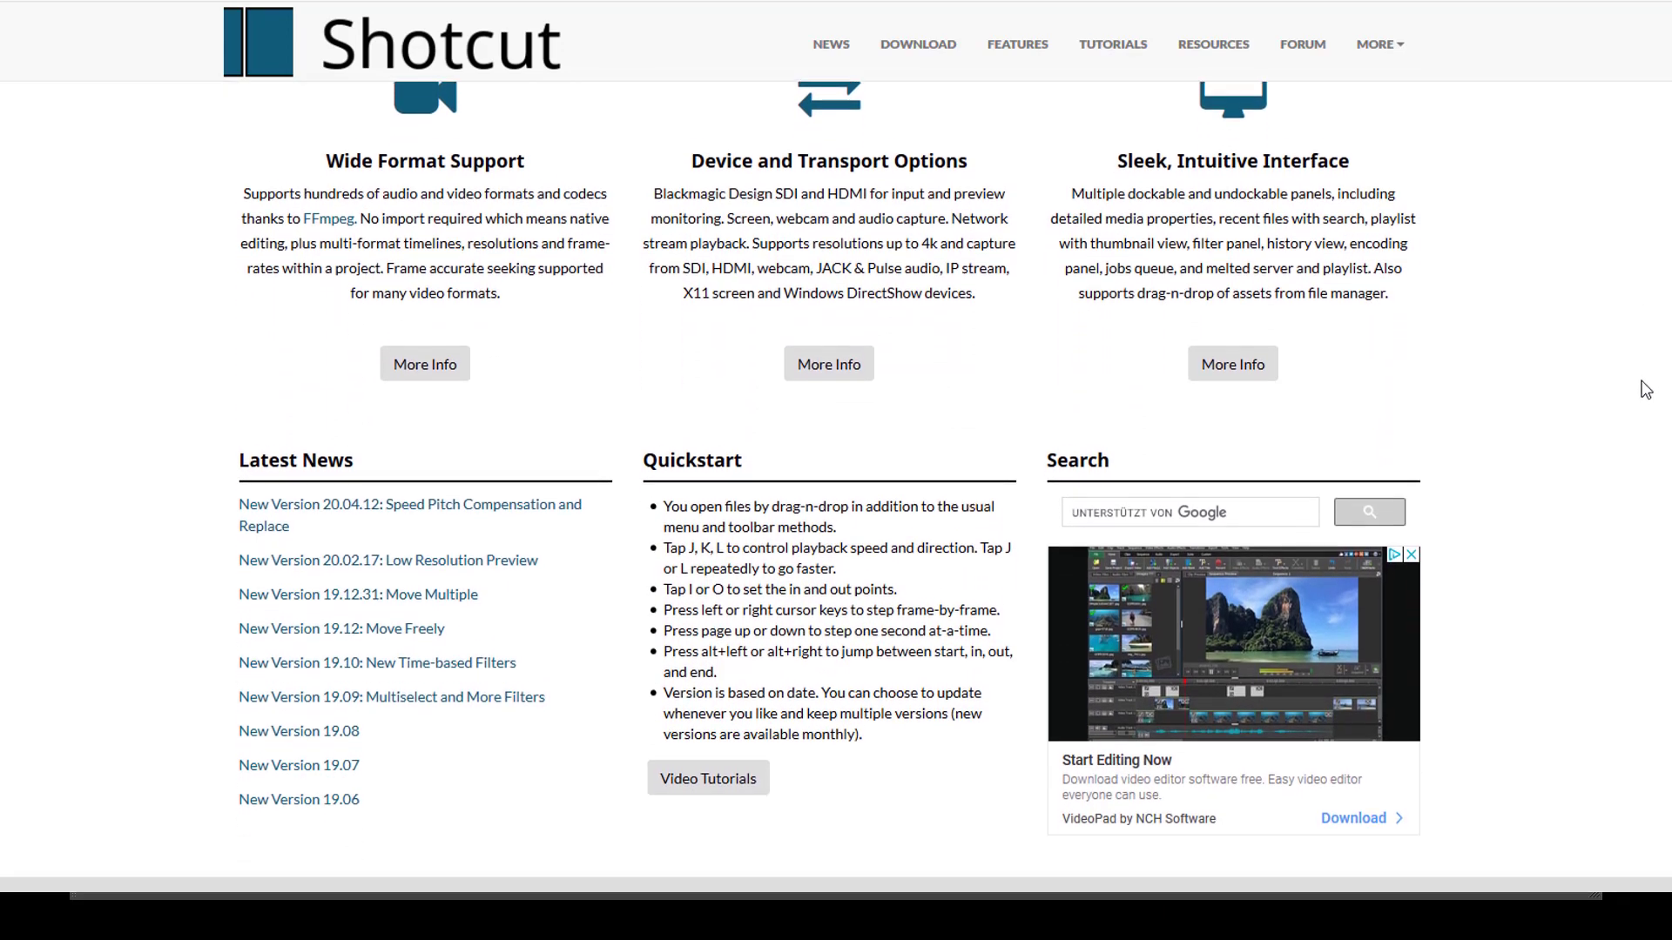
scroll(1645, 399, "down", 2)
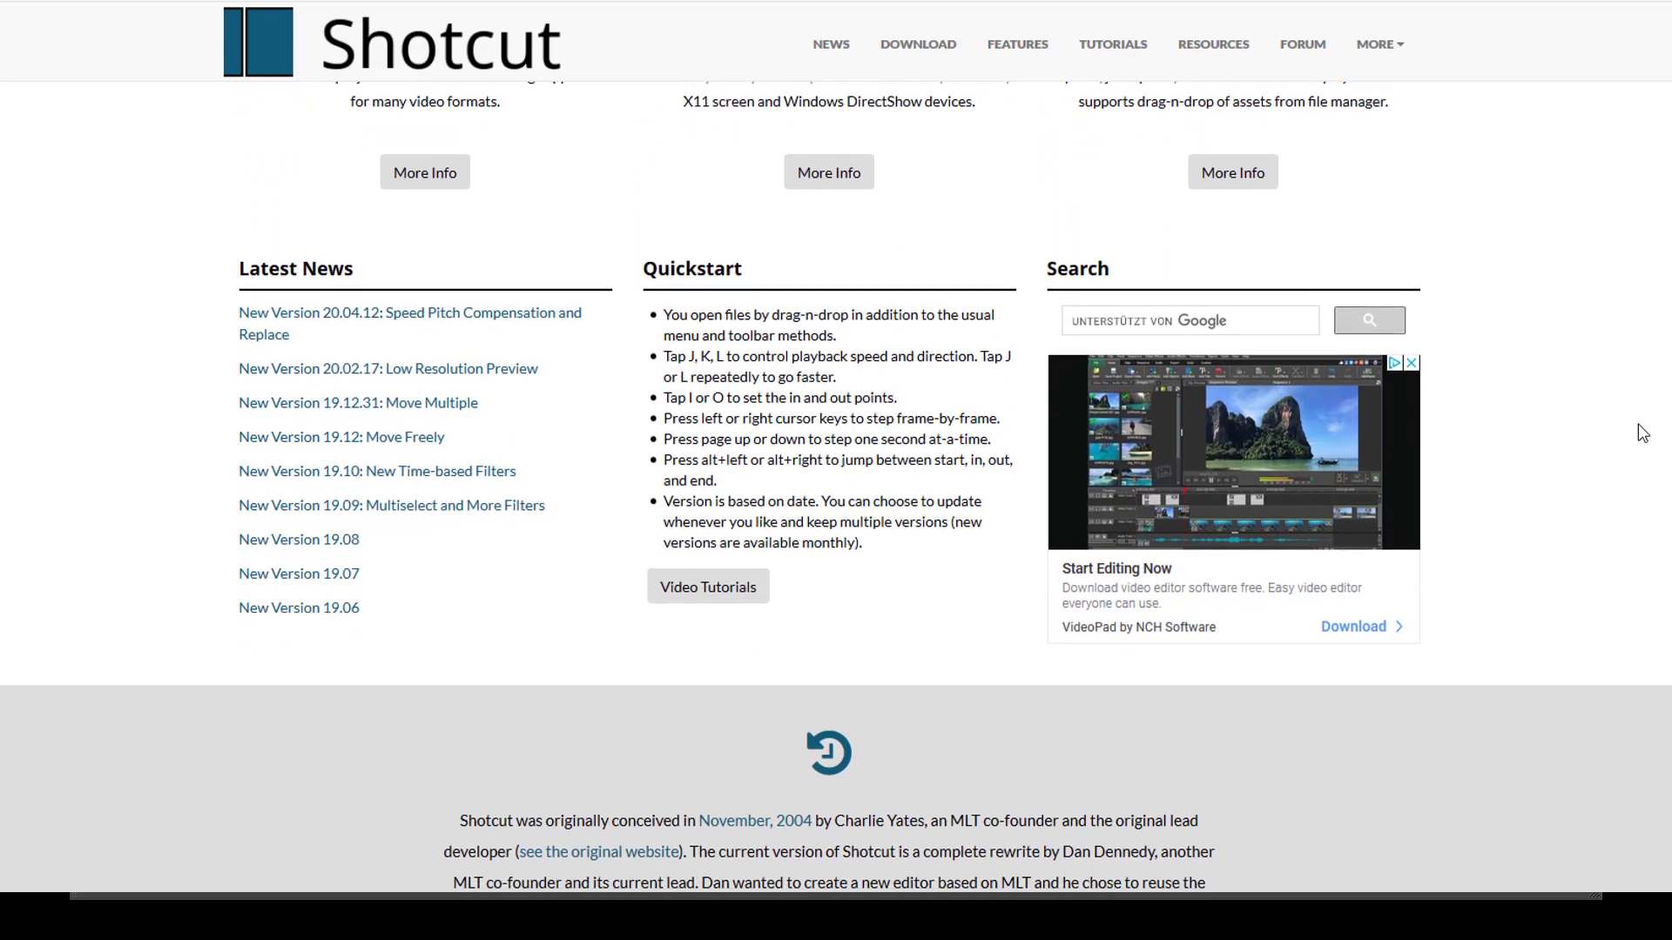
scroll(1640, 435, "down", 4)
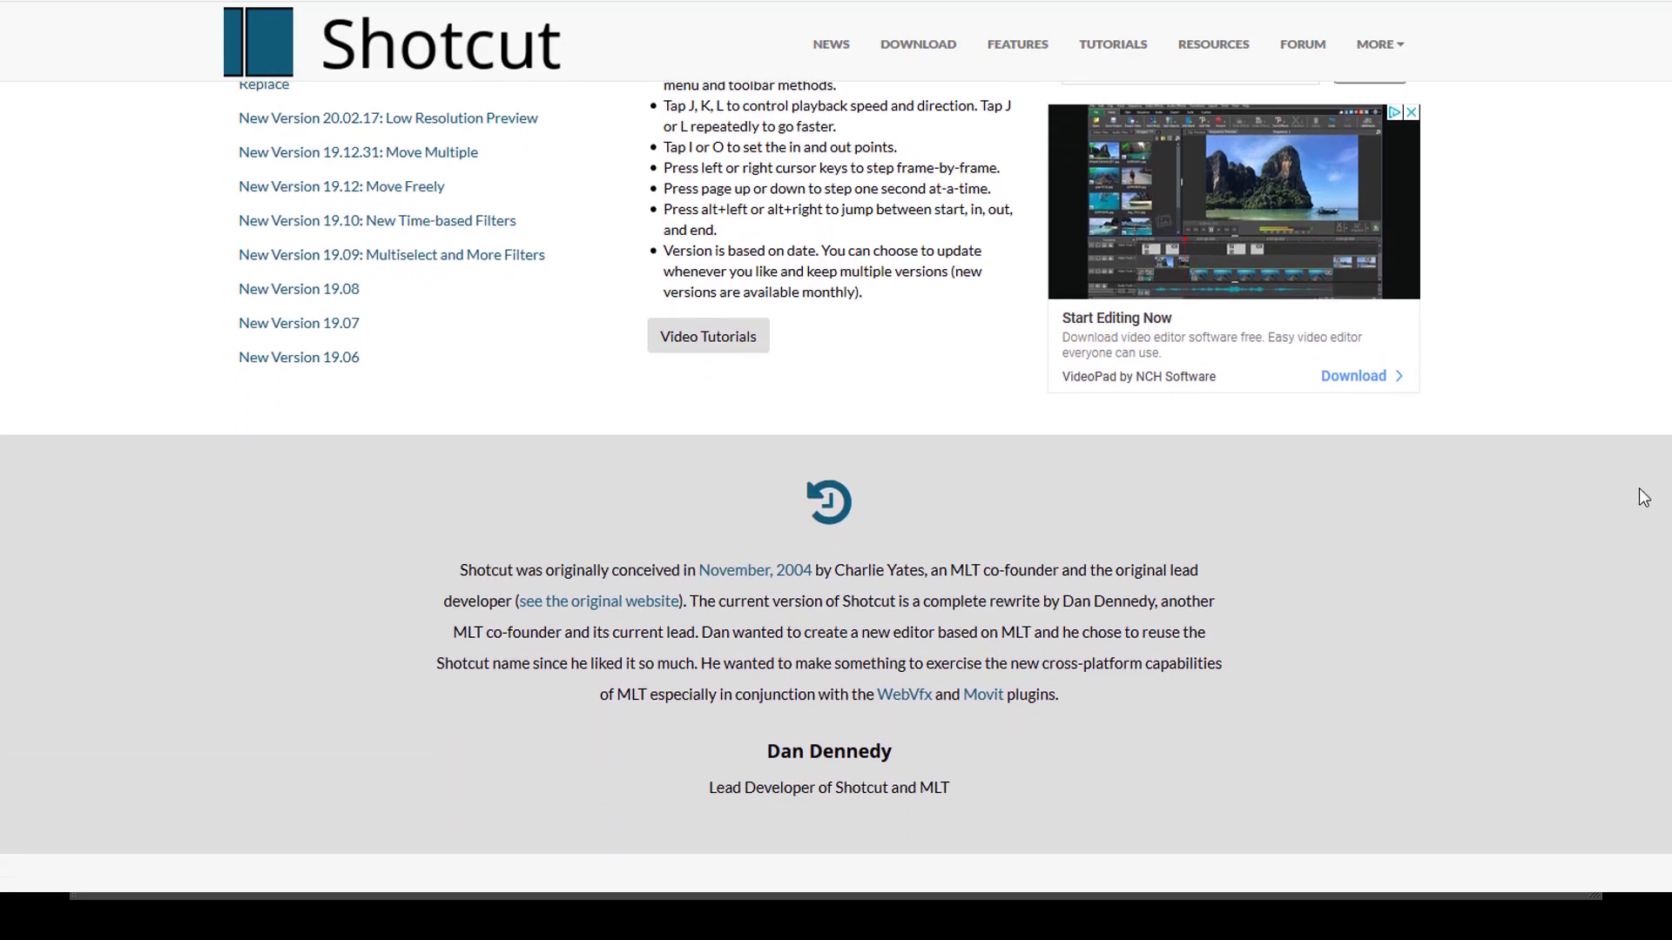
scroll(1641, 525, "down", 3)
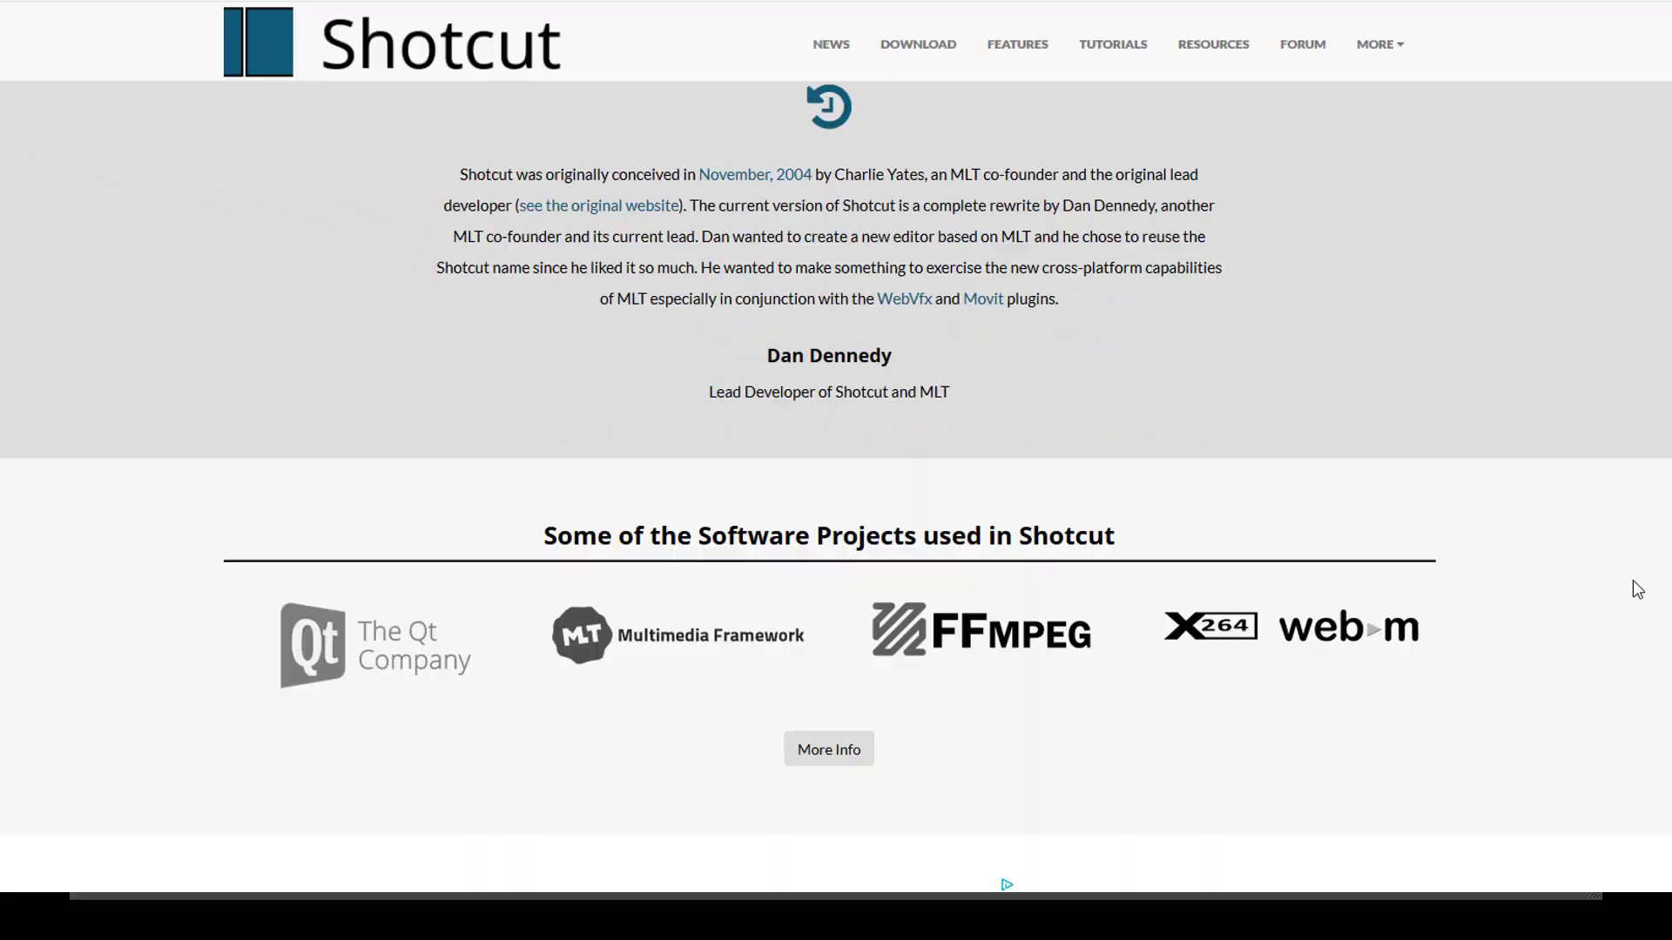
scroll(1637, 590, "down", 1)
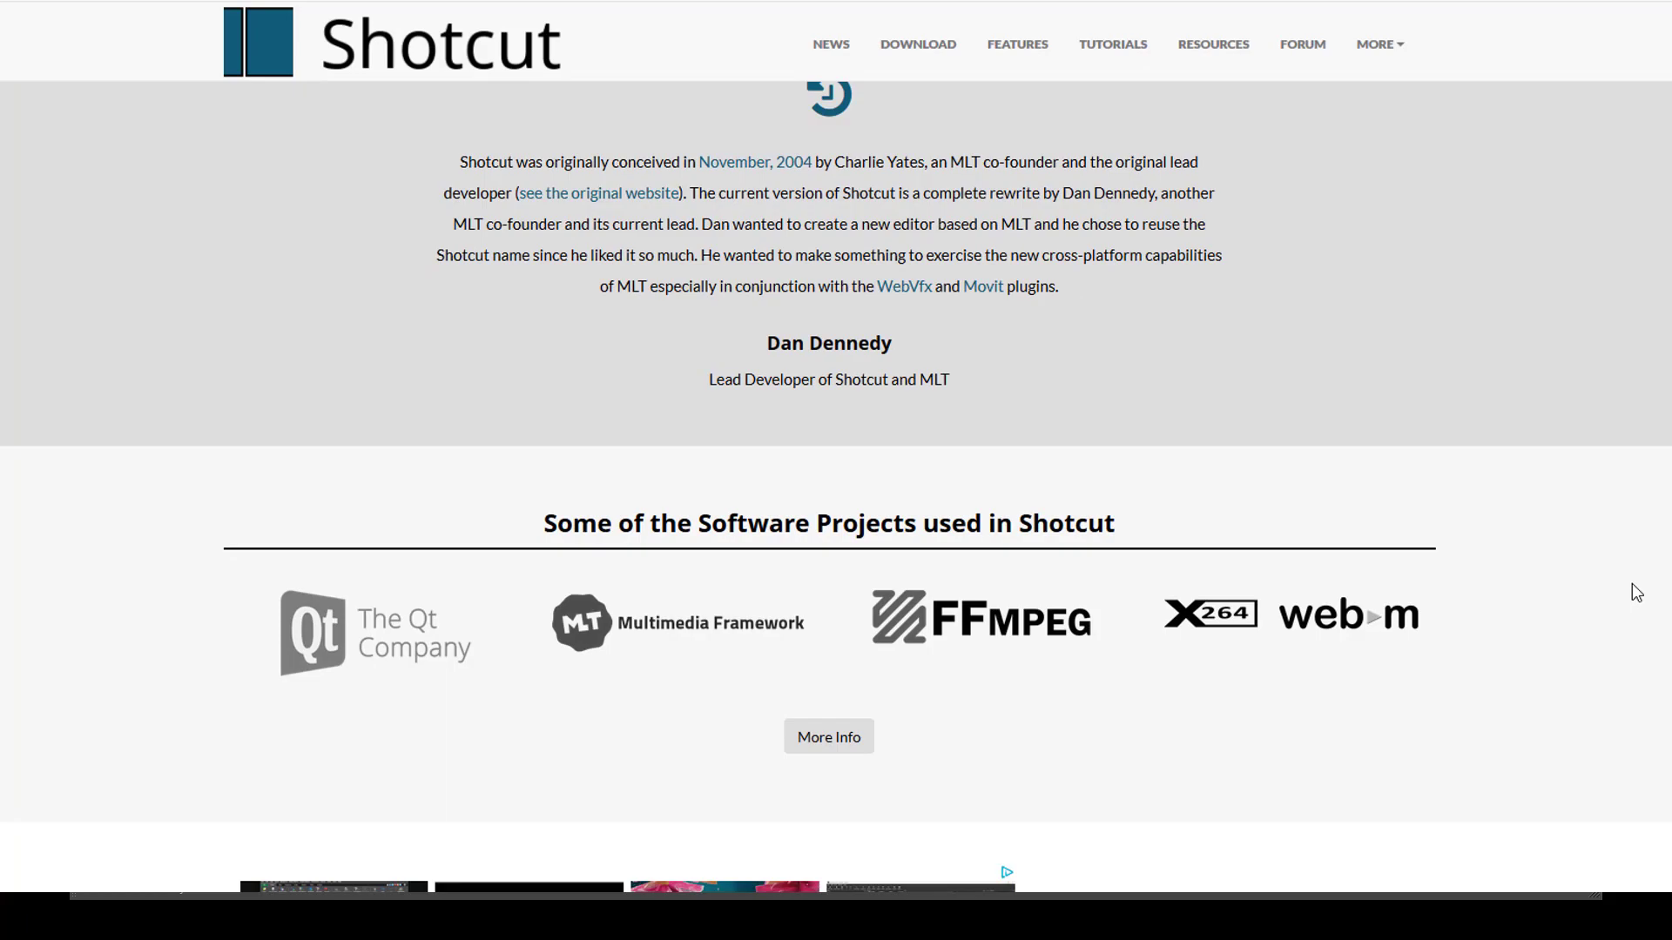
- In Maya's Render Settings, set the output image format to png so frames save as untitled.png
scroll(1636, 609, "down", 3)
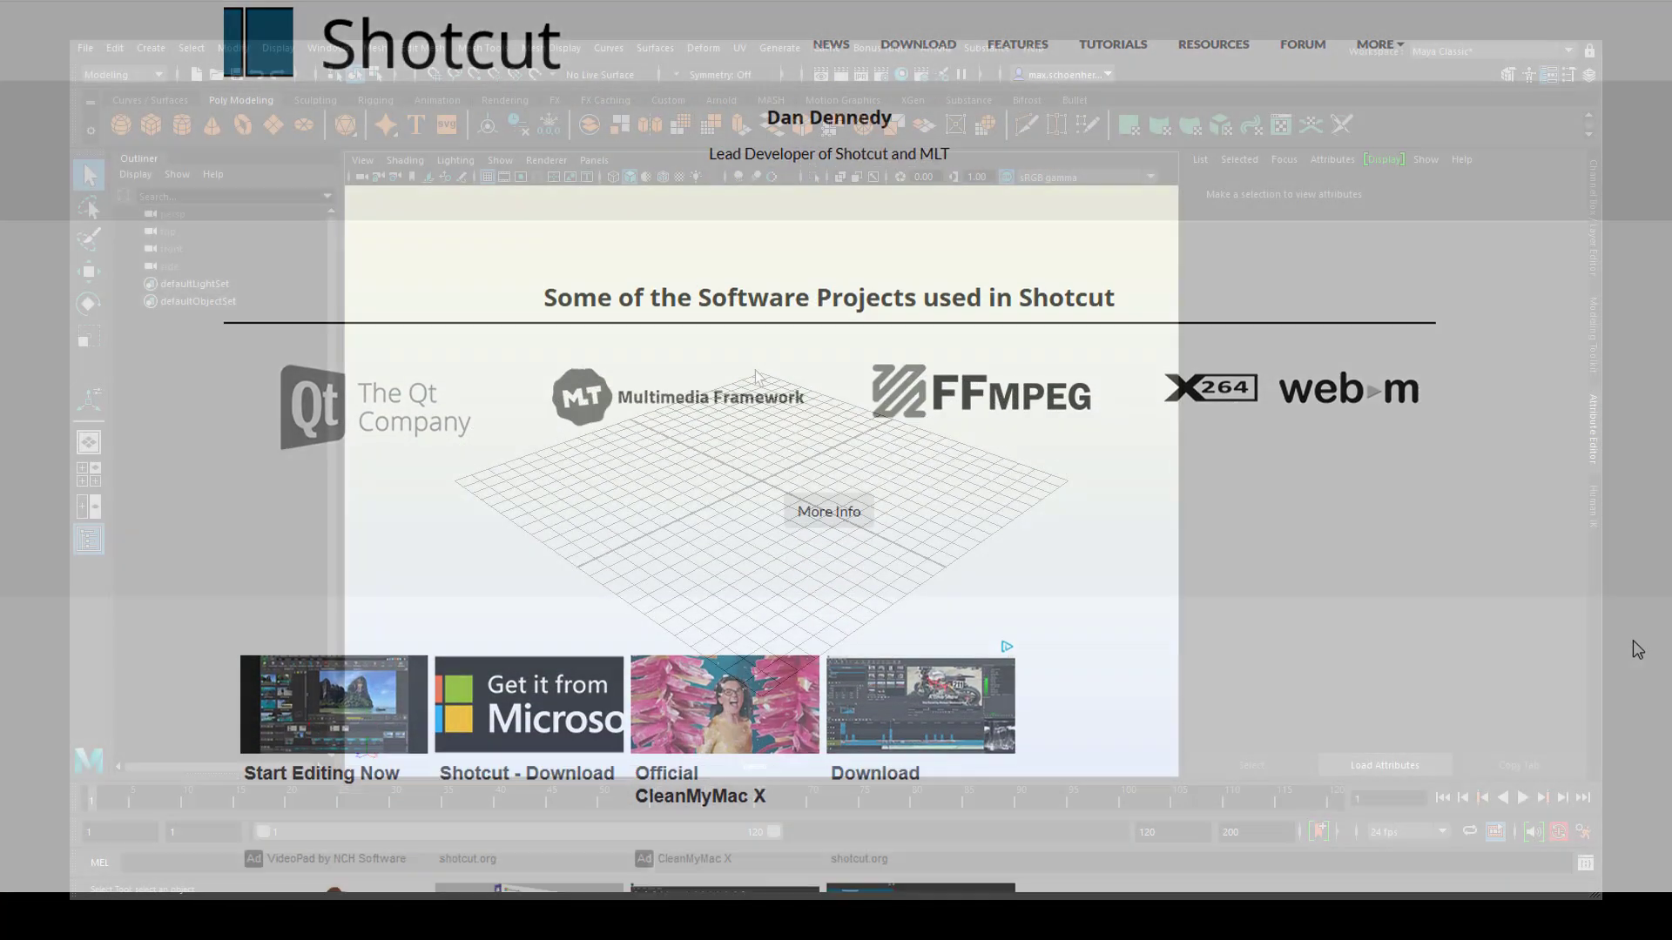
scroll(1637, 650, "down", 5)
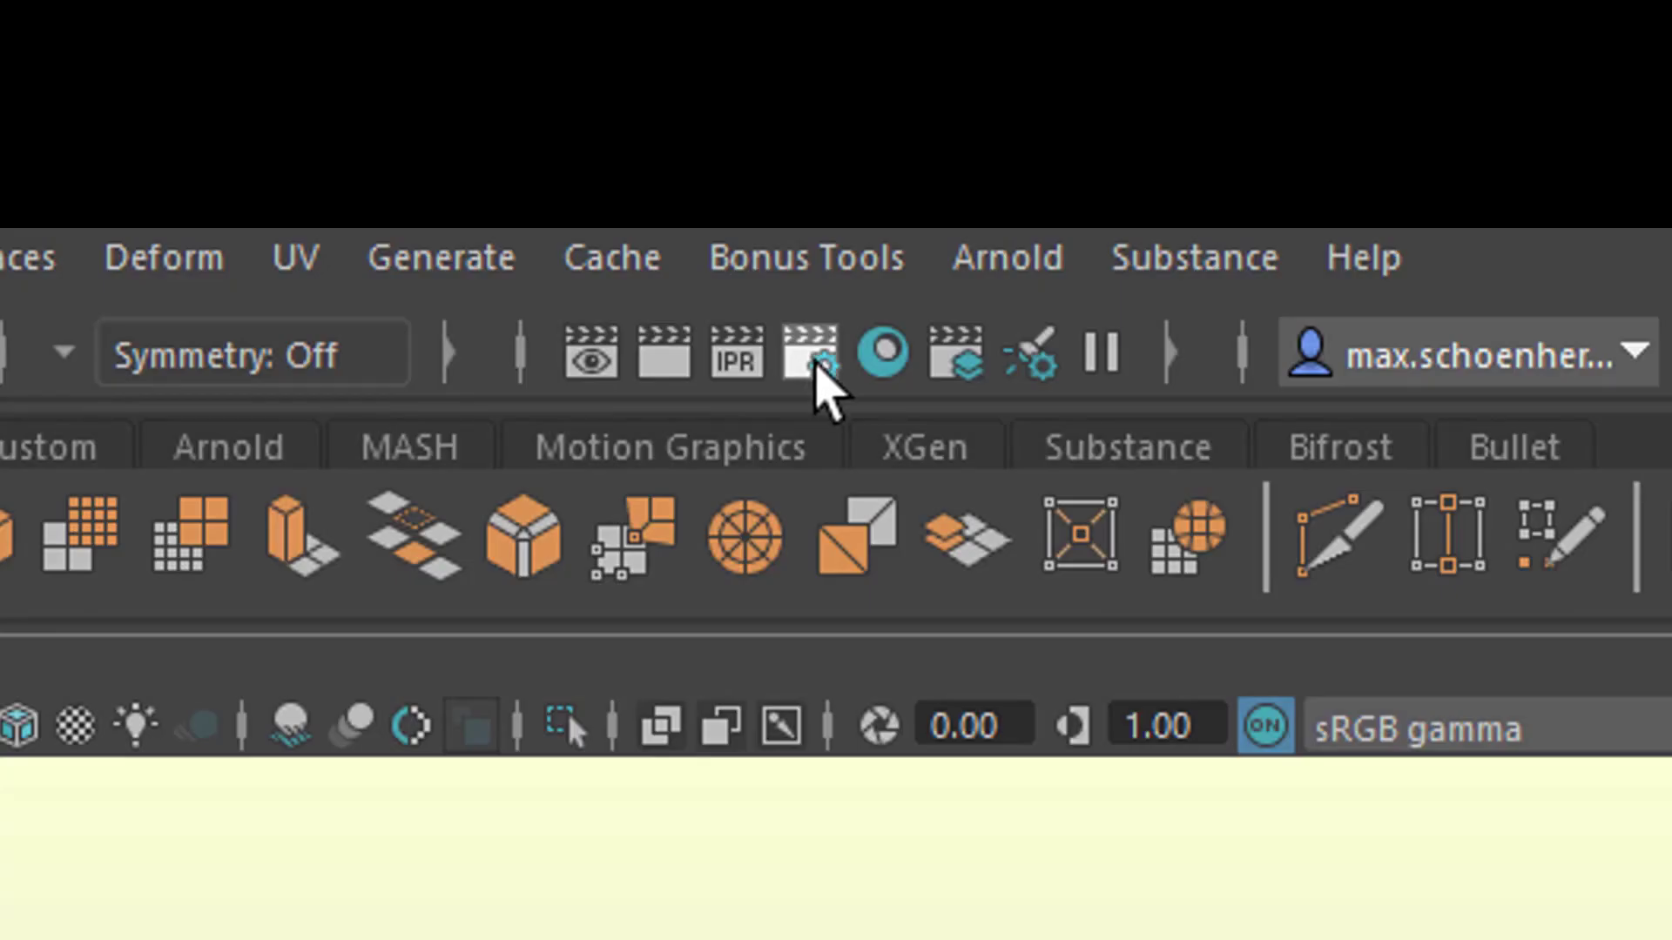
left_click(880, 76)
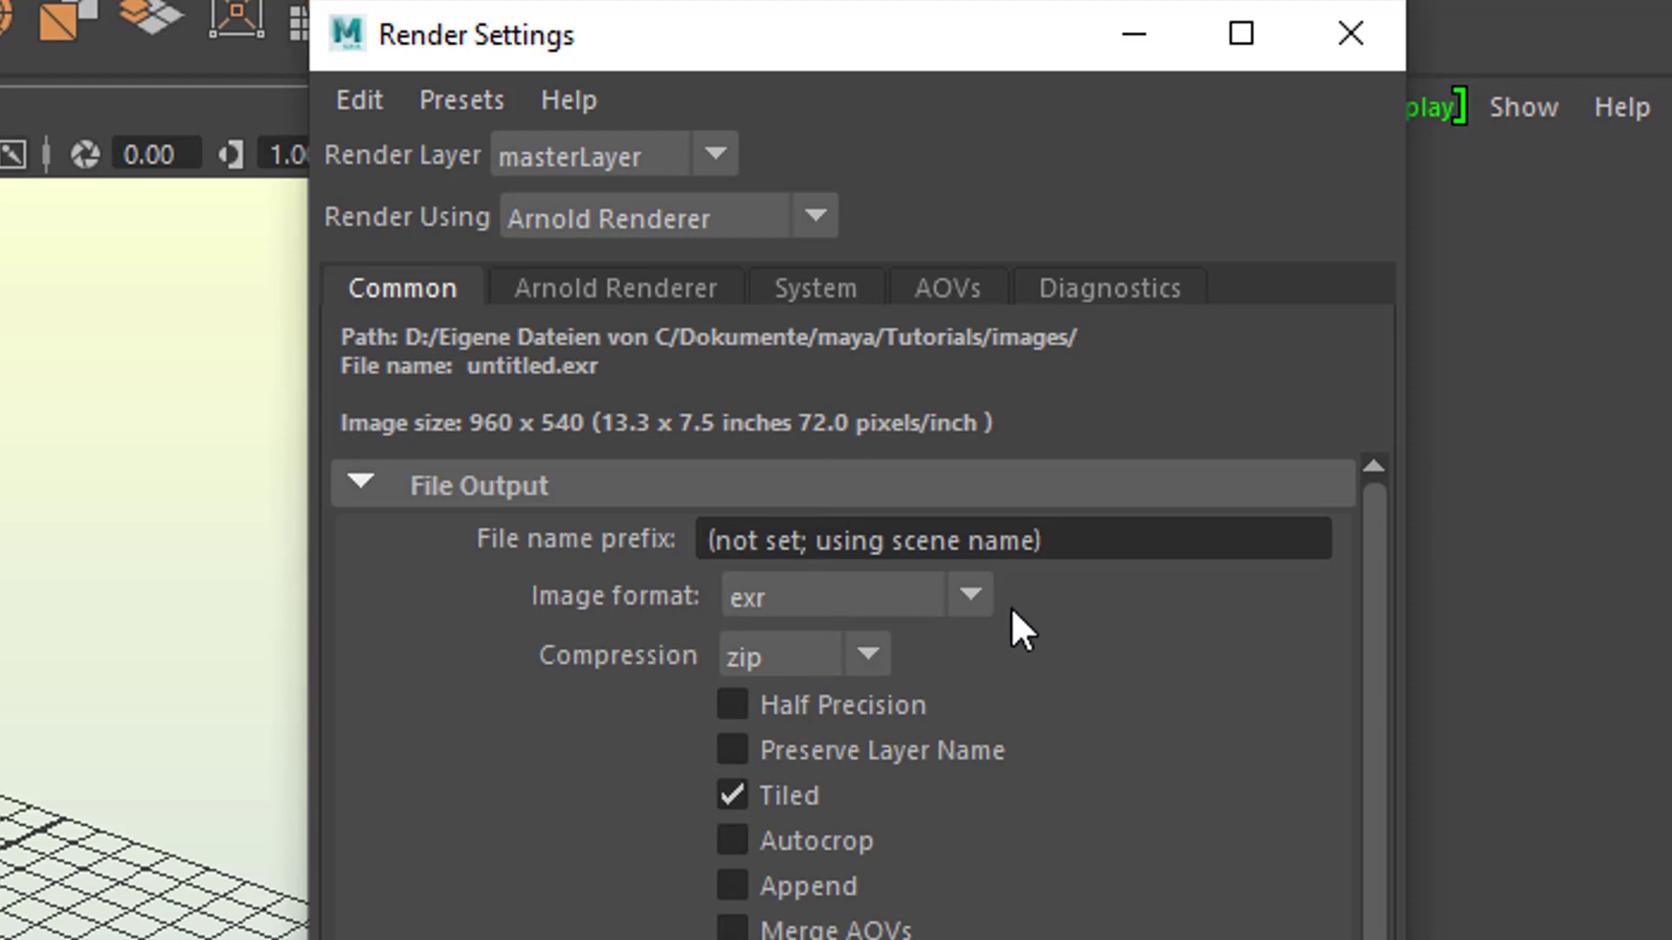
left_click(970, 597)
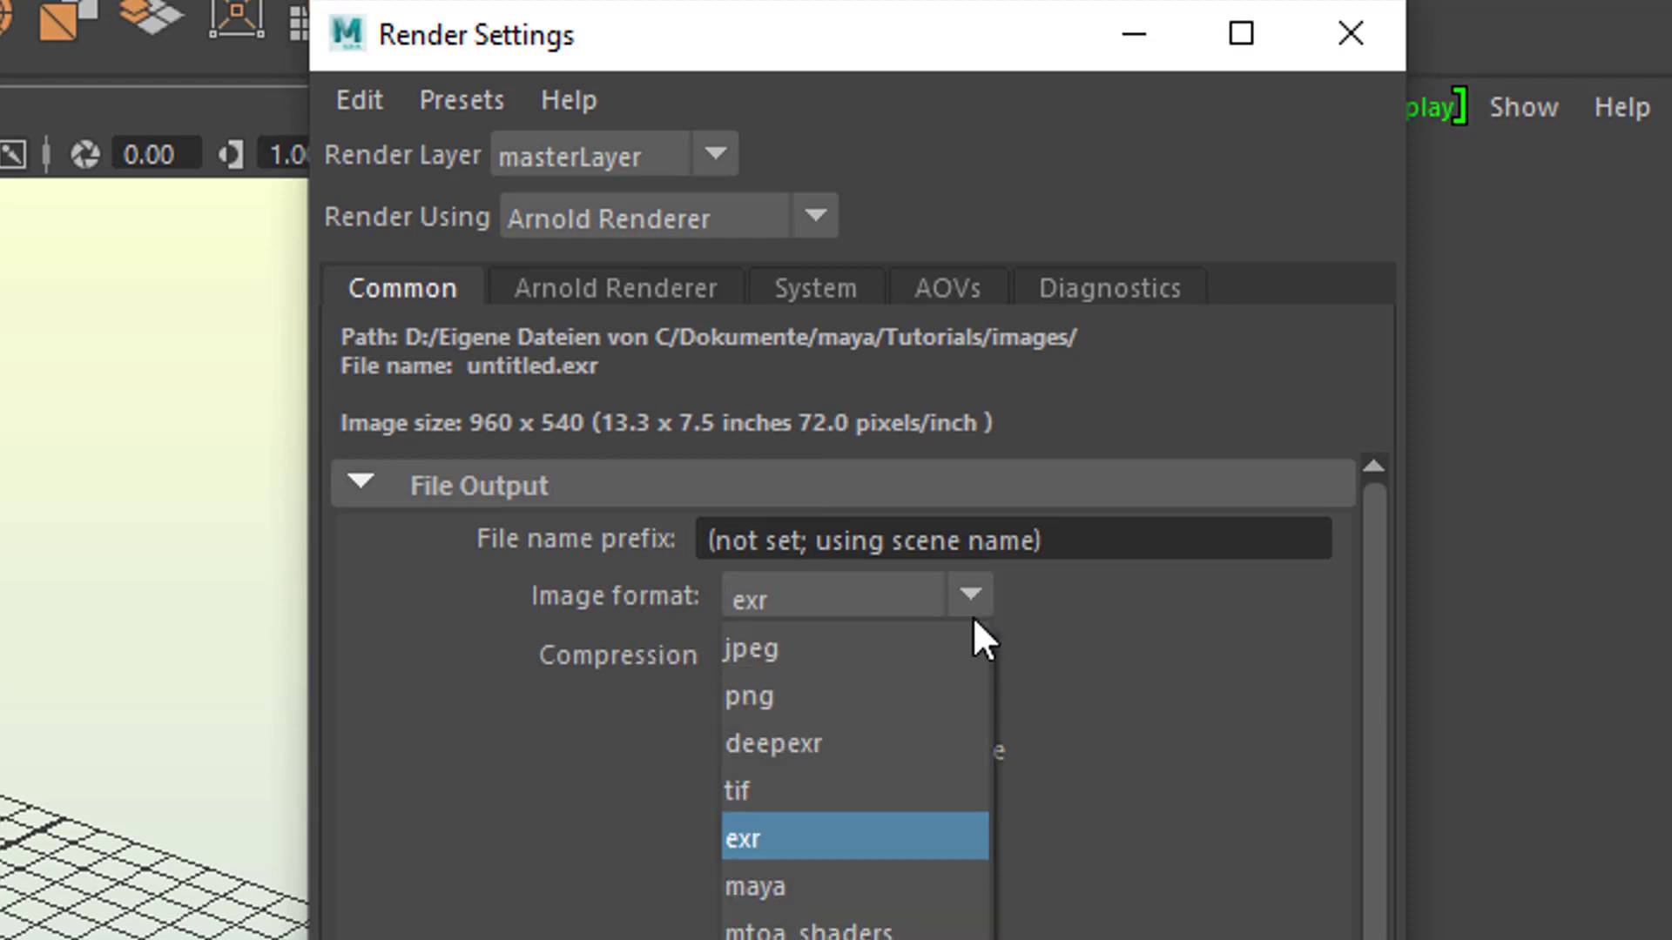
left_click(846, 702)
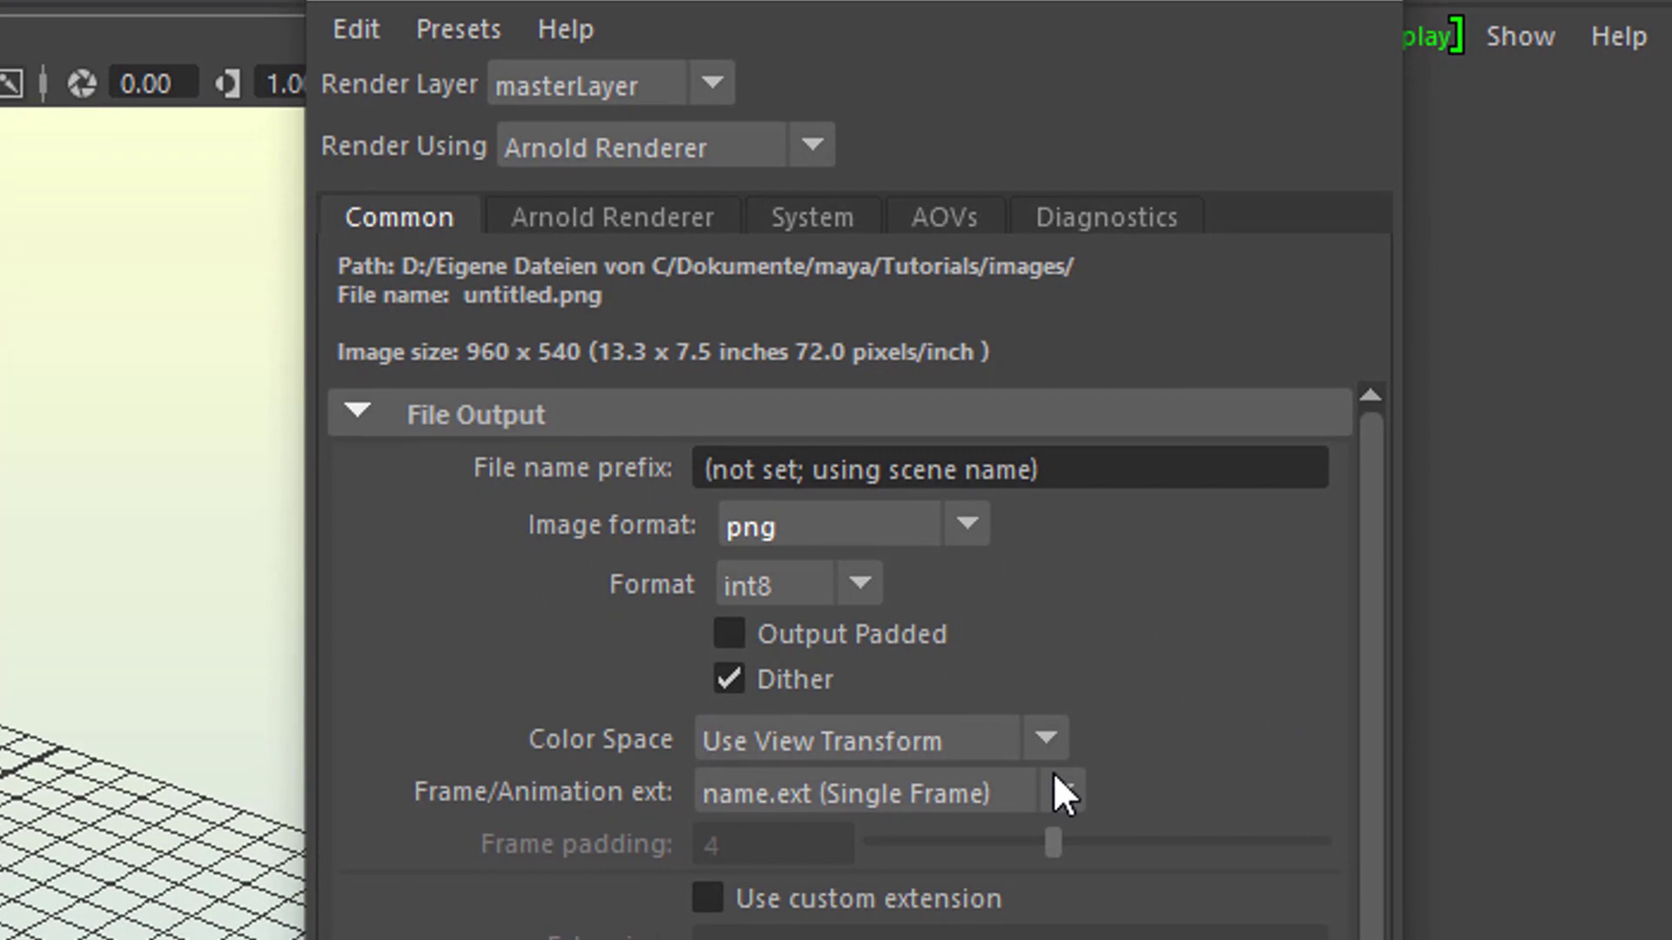
left_click(965, 484)
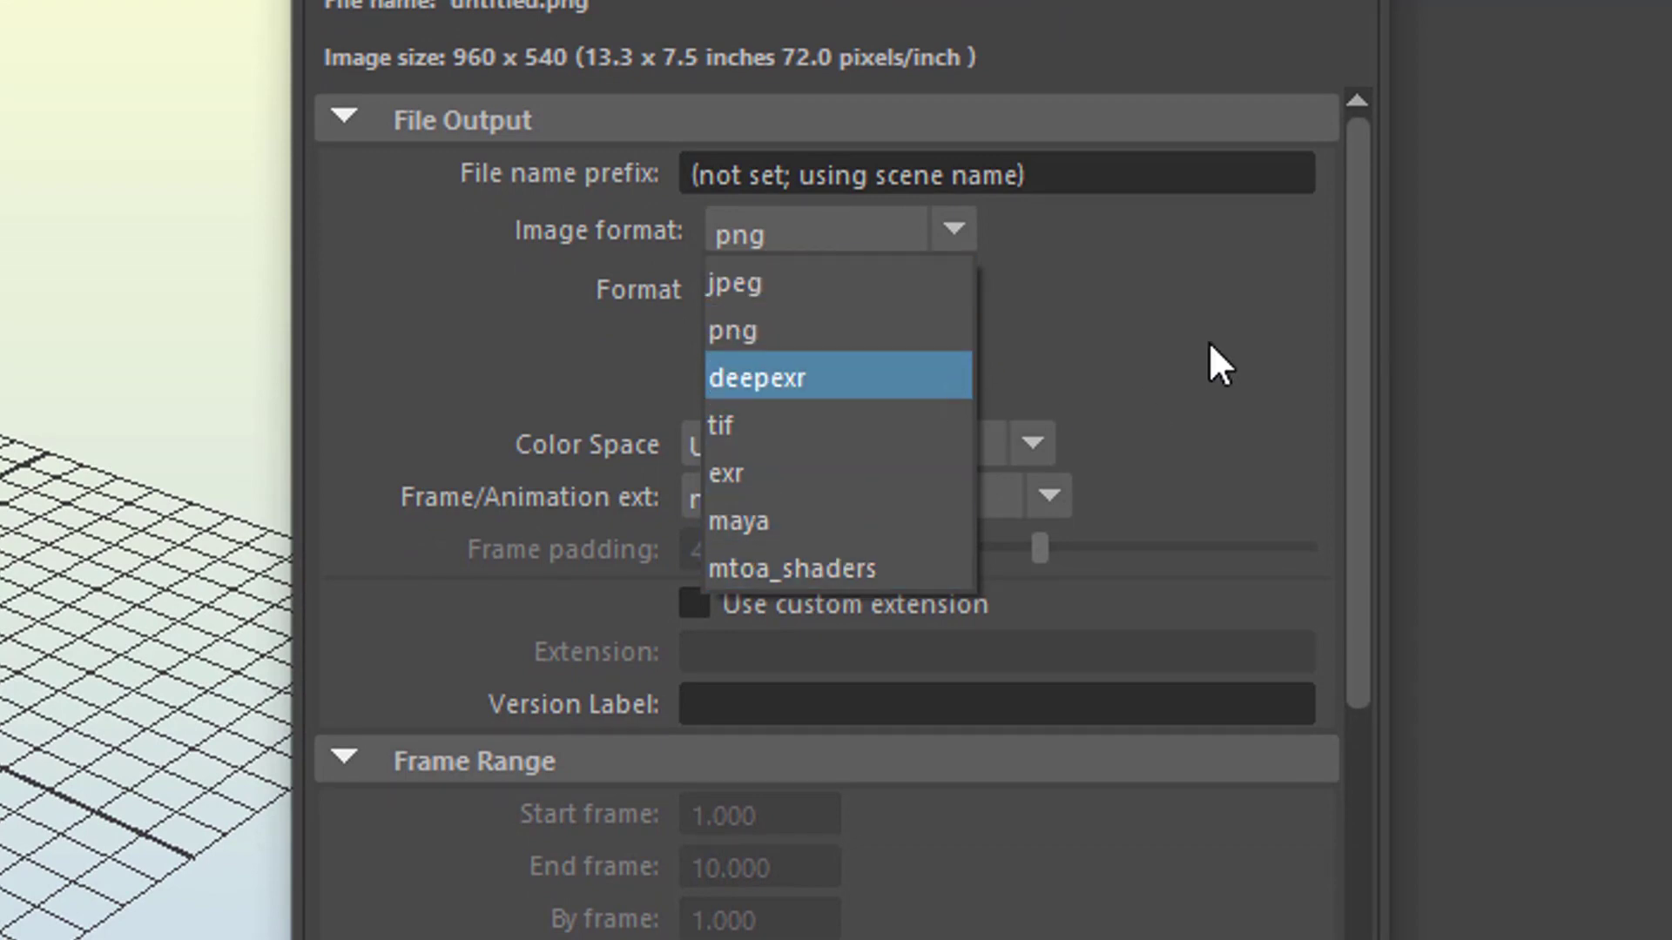
- Keep png and set Frame/Animation ext to name.#.ext, rendering untitled.0001.png to untitled.0010.png
left_click(1172, 315)
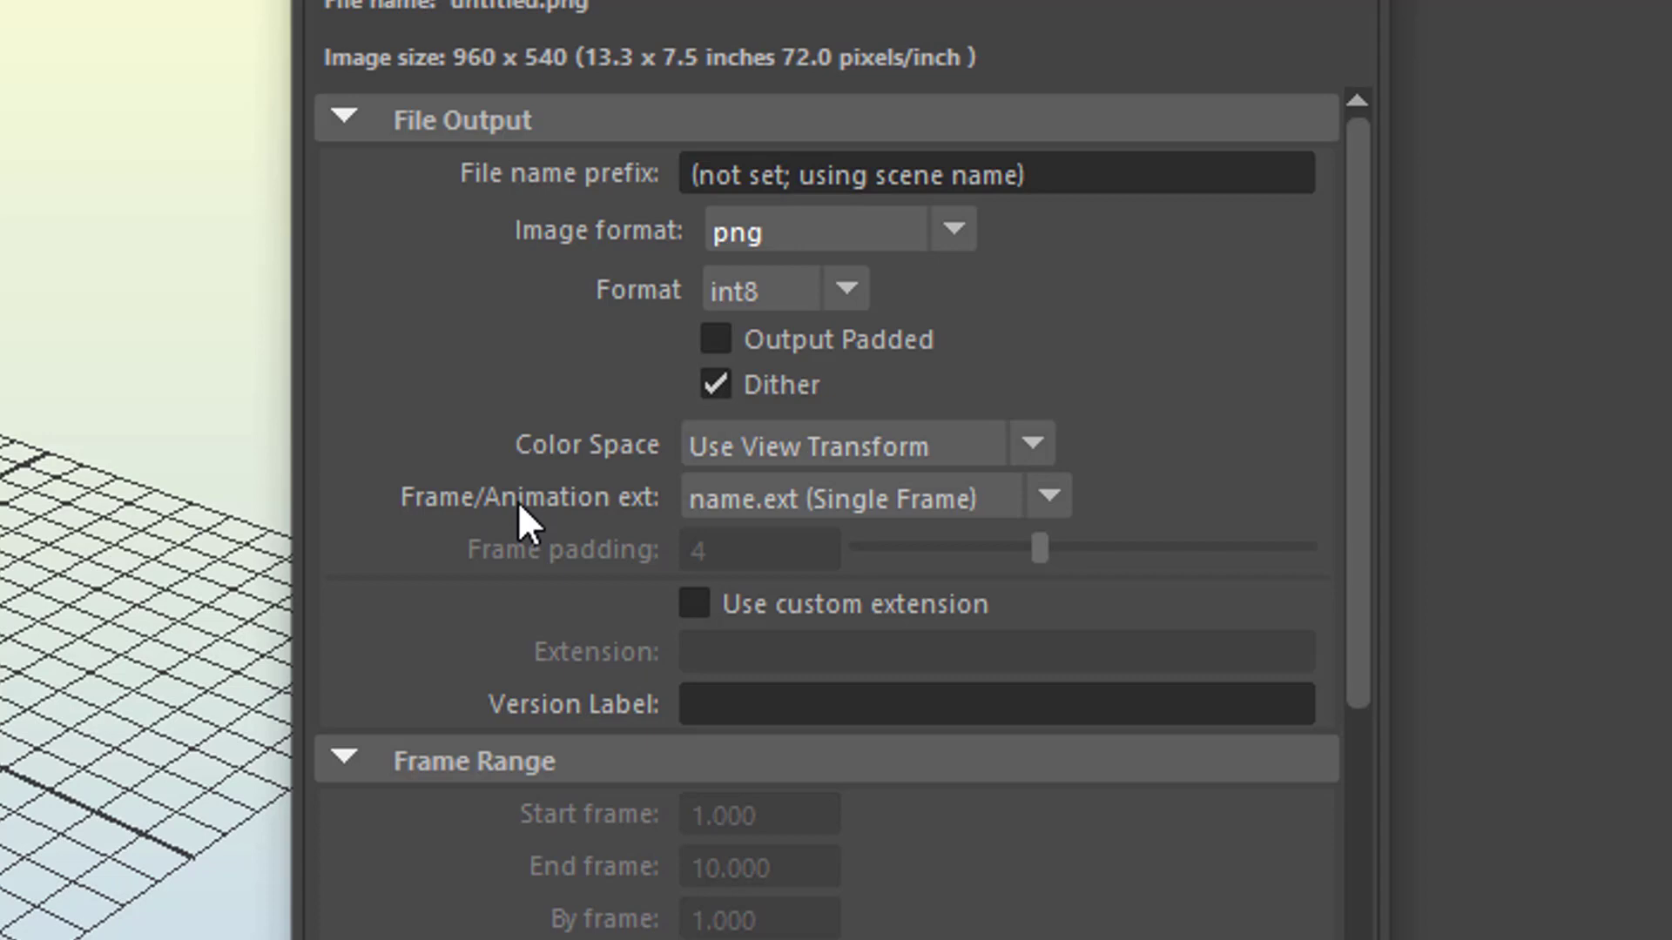
left_click(1057, 502)
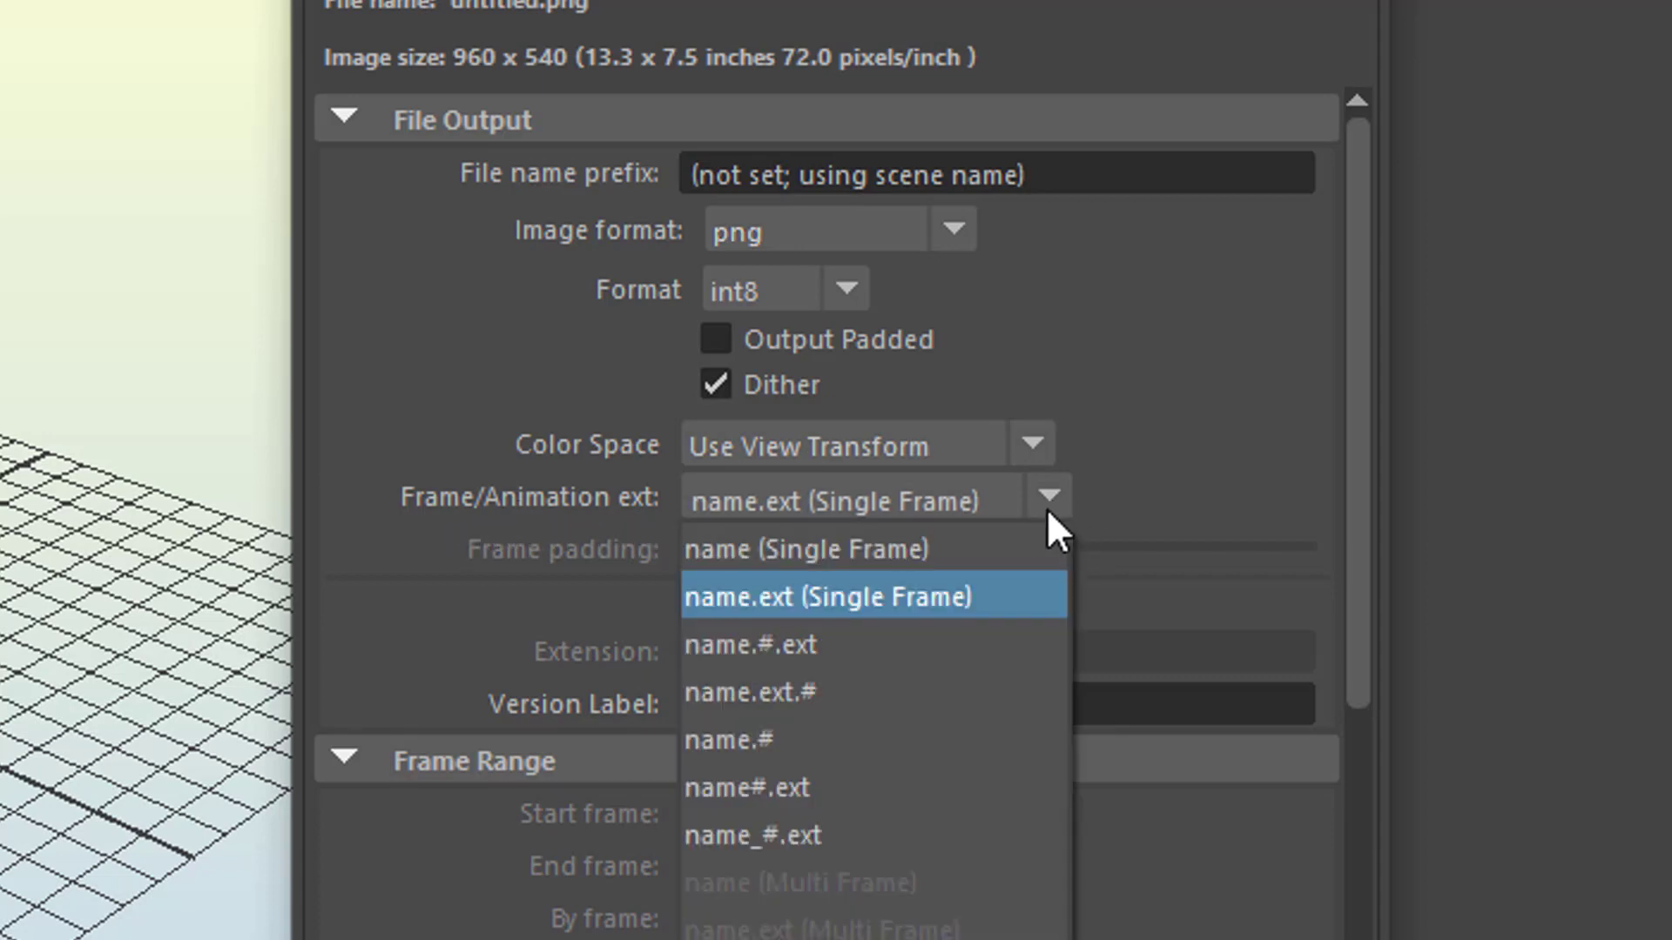
left_click(843, 652)
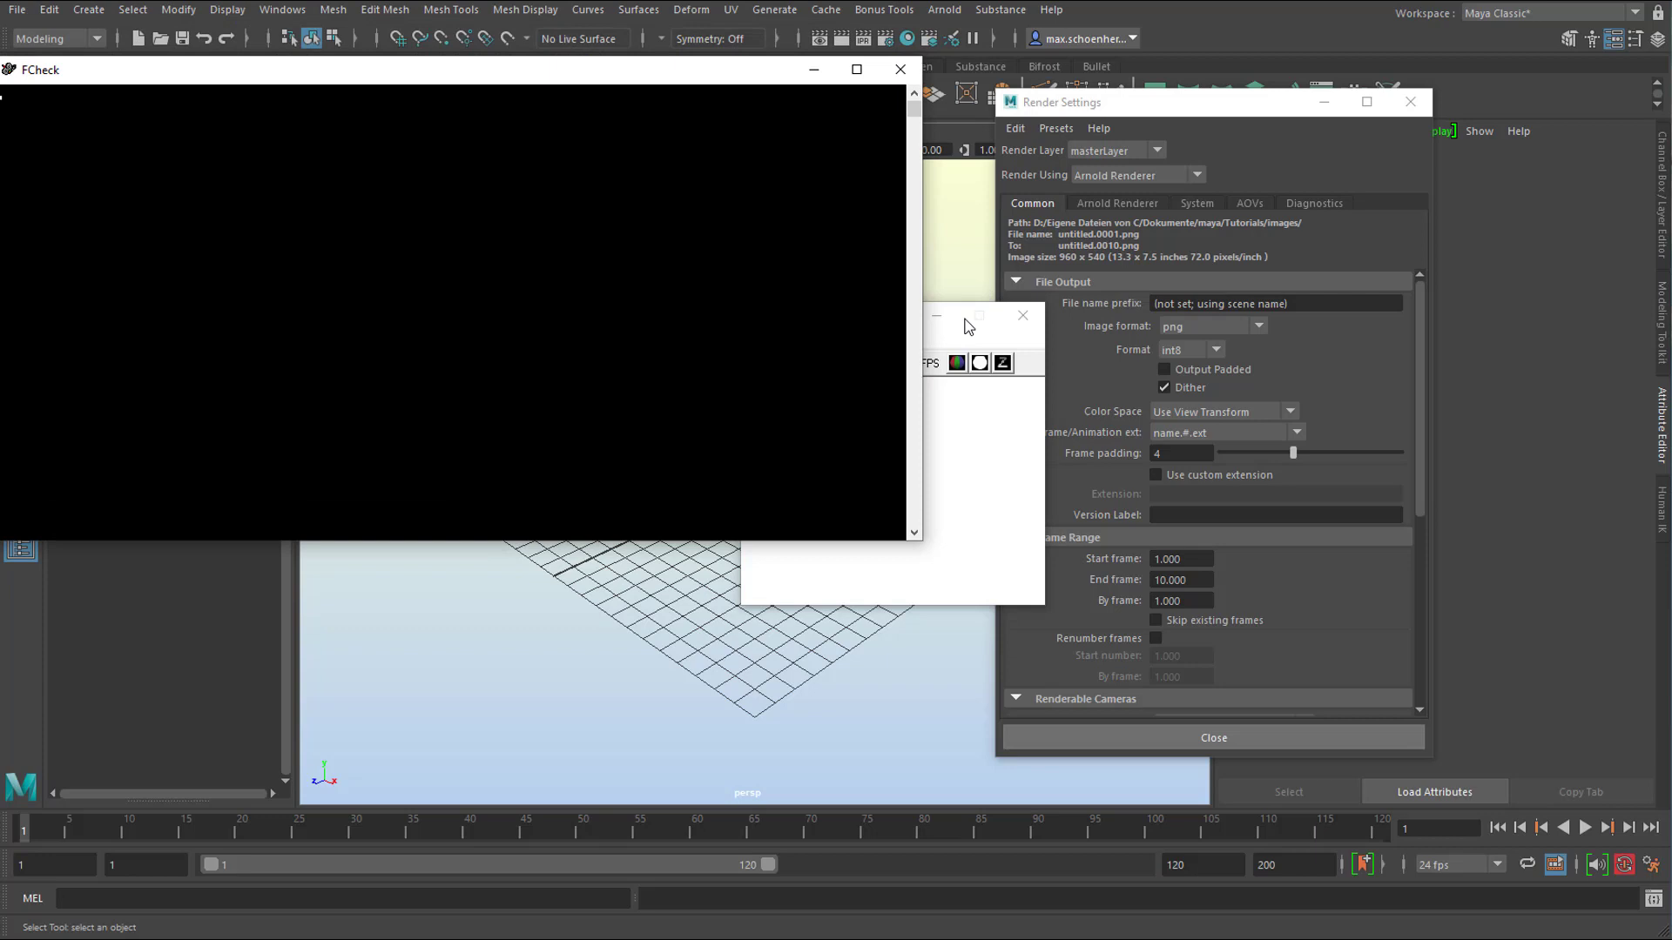
- Move the FCheck playback controls up and to the right beside Render Settings
left_click(990, 442)
left_click_drag(871, 324, 1054, 270)
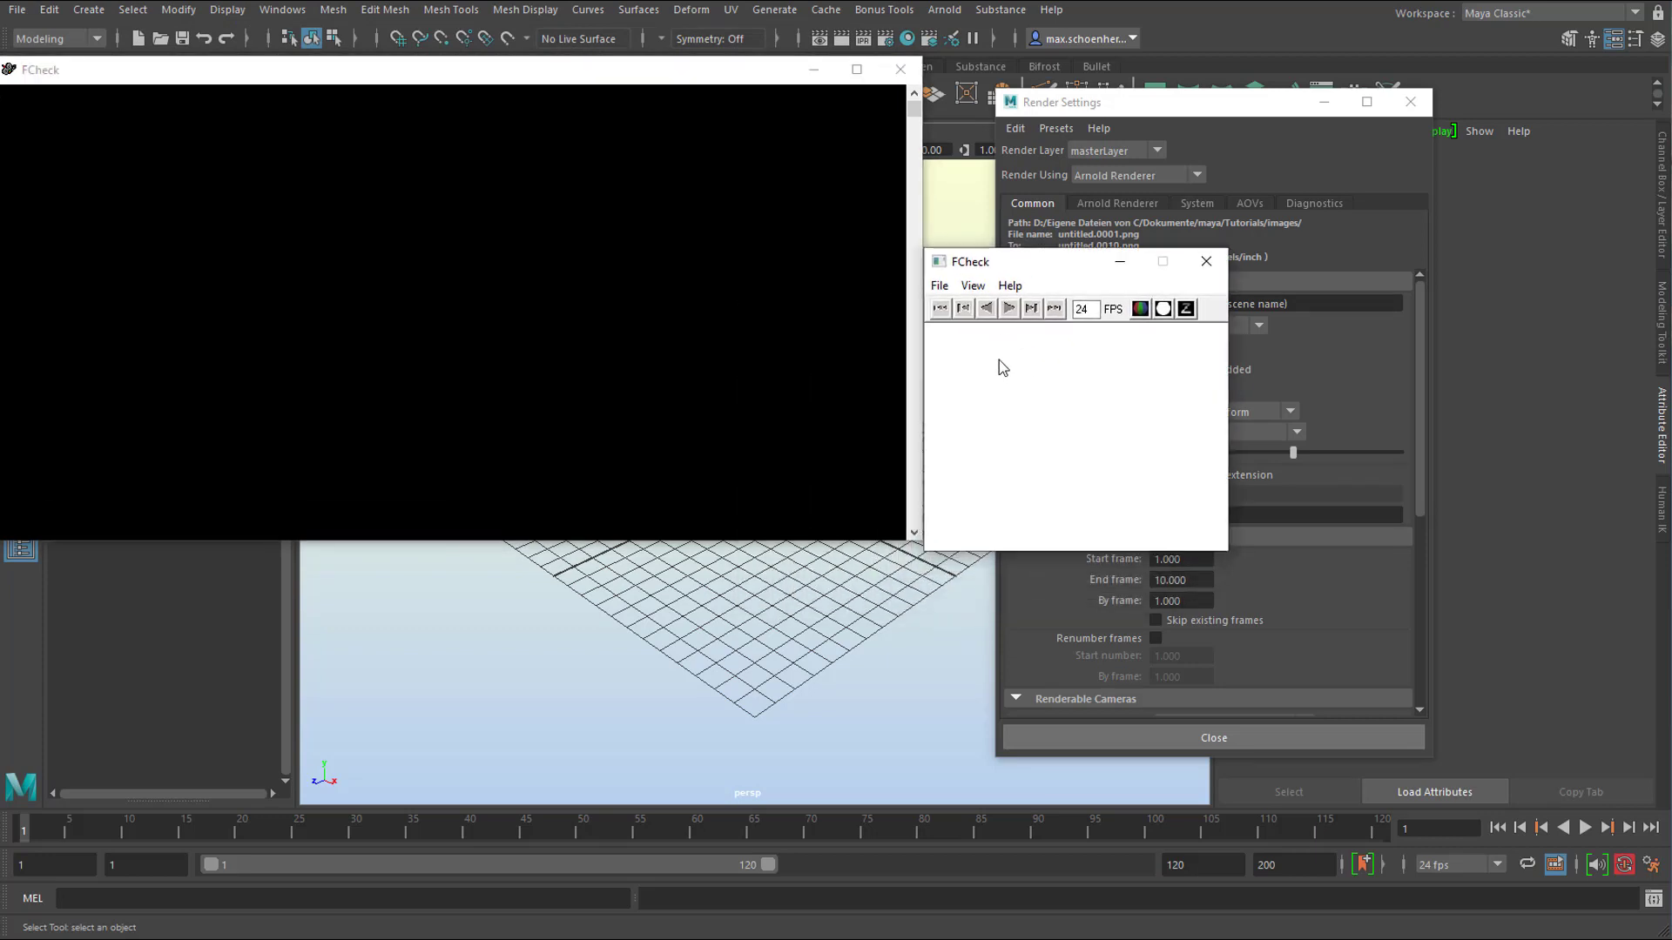
- In FCheck, load an animation starting from the first tearingSilkCloth png frame in the images folder
left_click(938, 287)
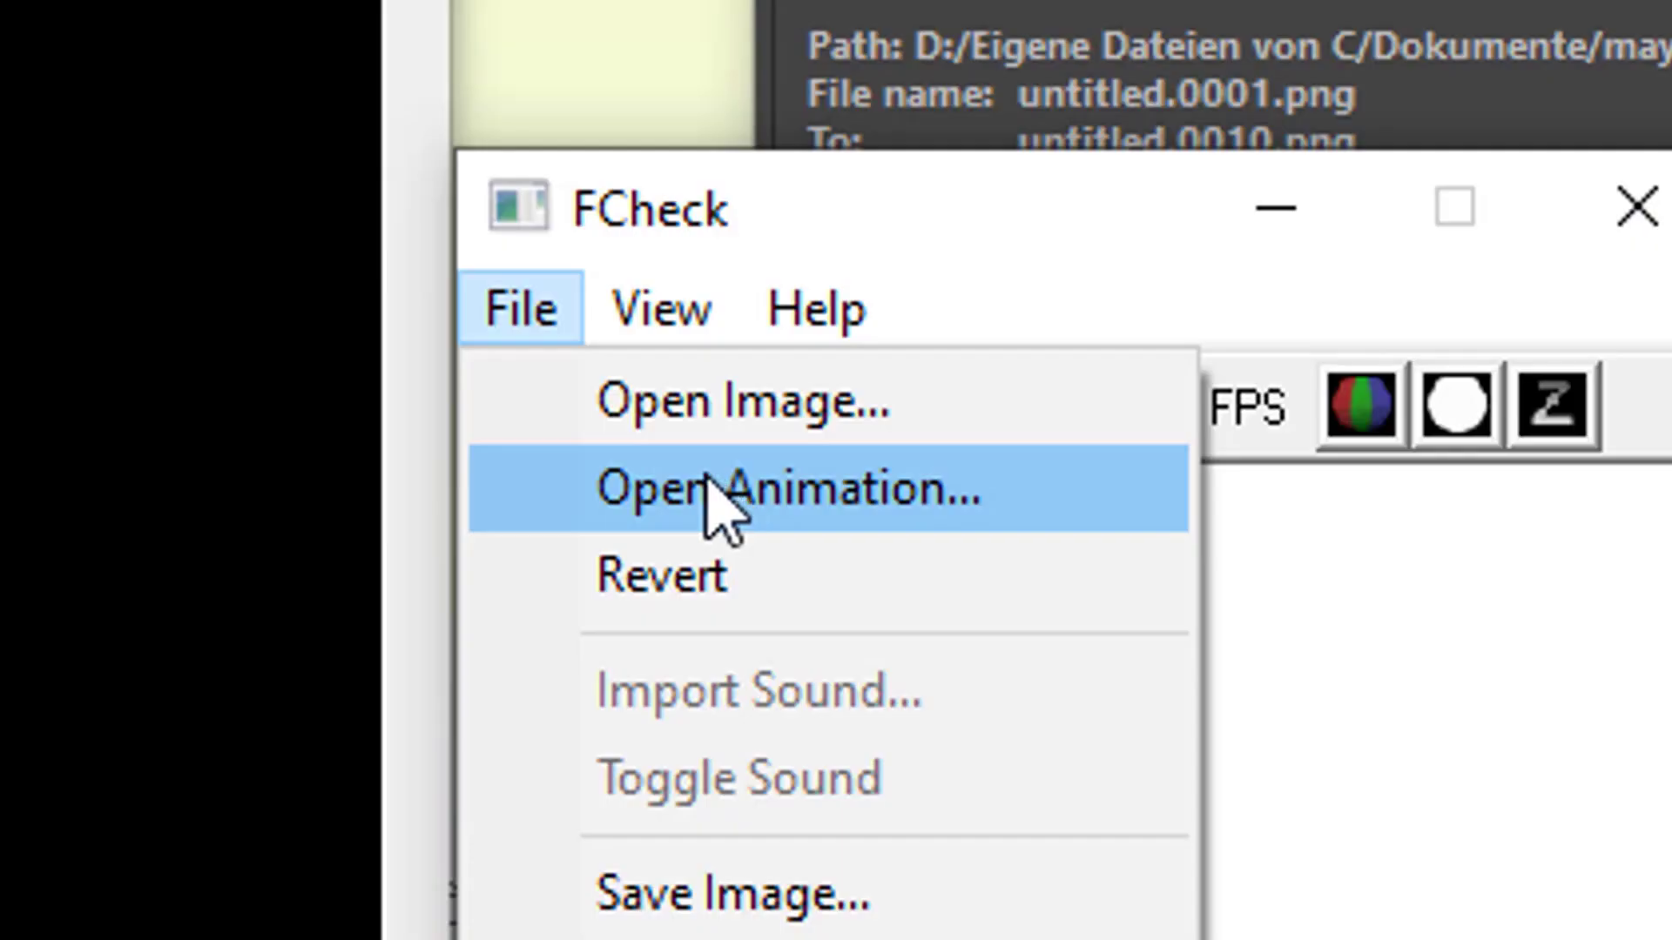
left_click(992, 330)
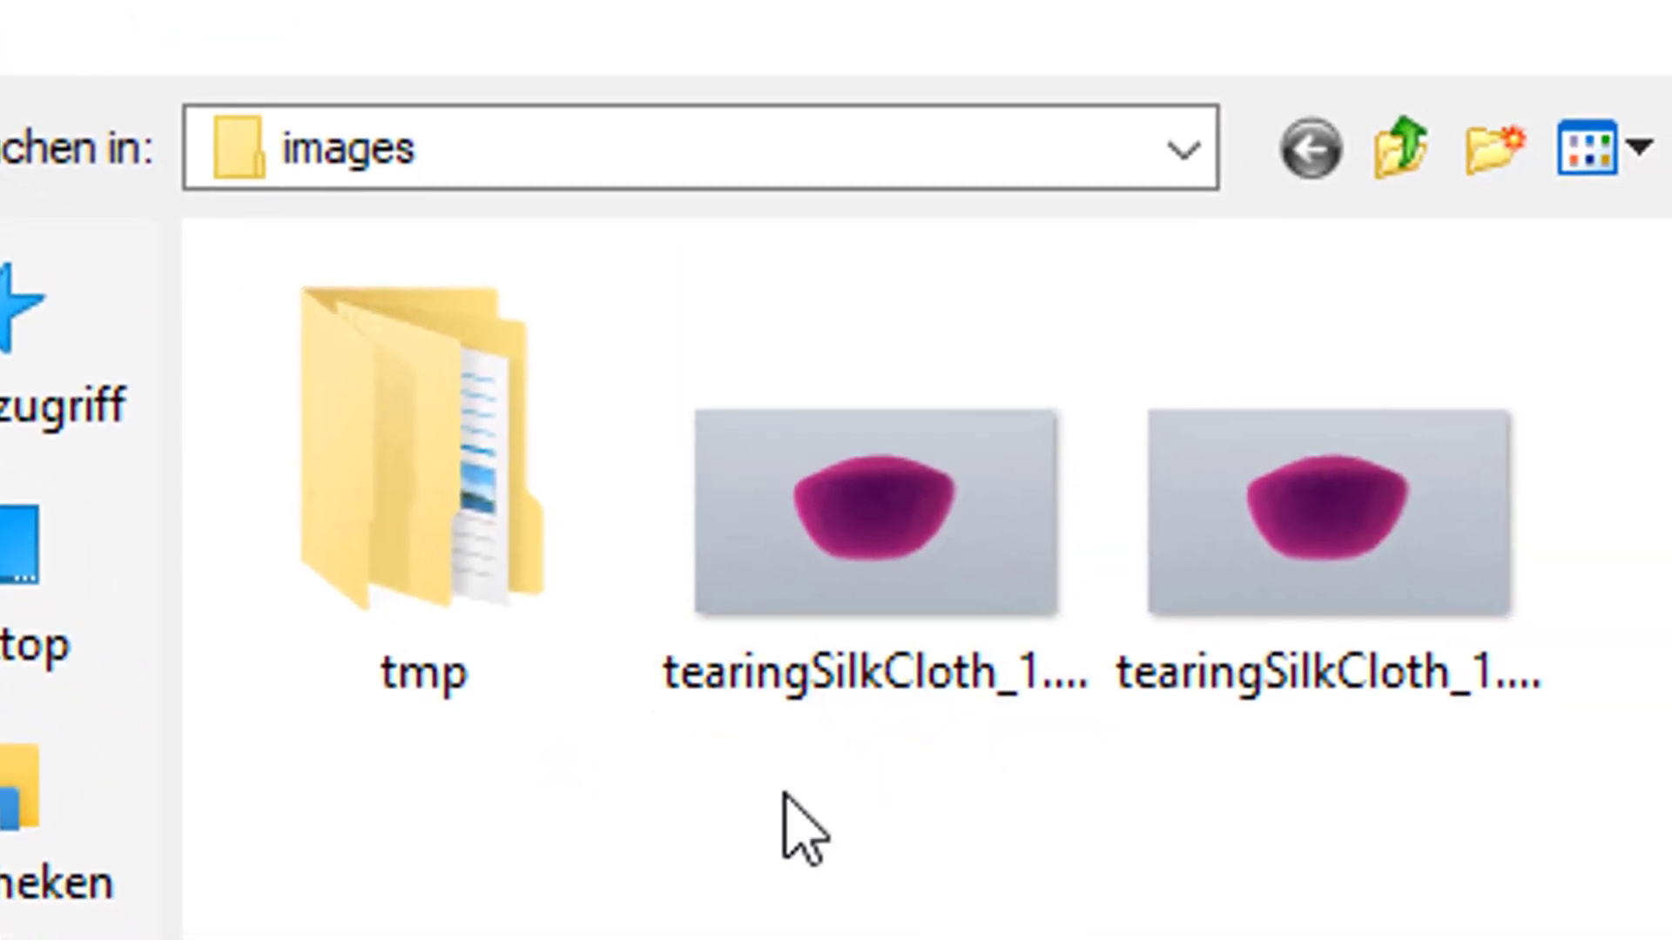
left_click(799, 466)
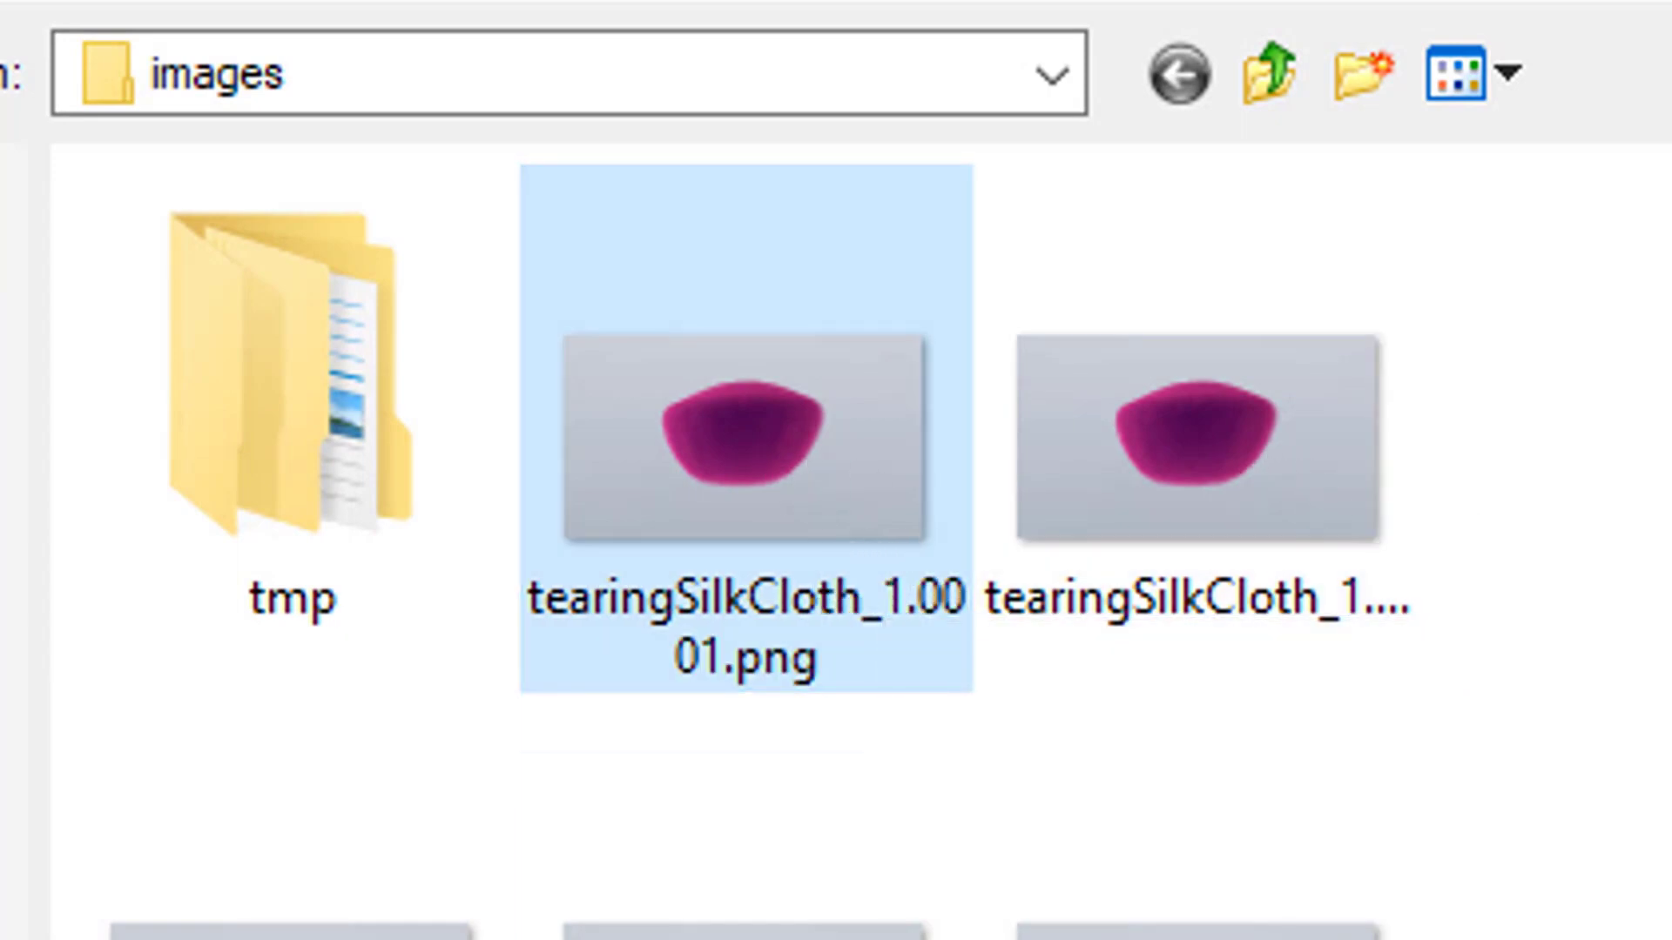
scroll(743, 540, "down", 10)
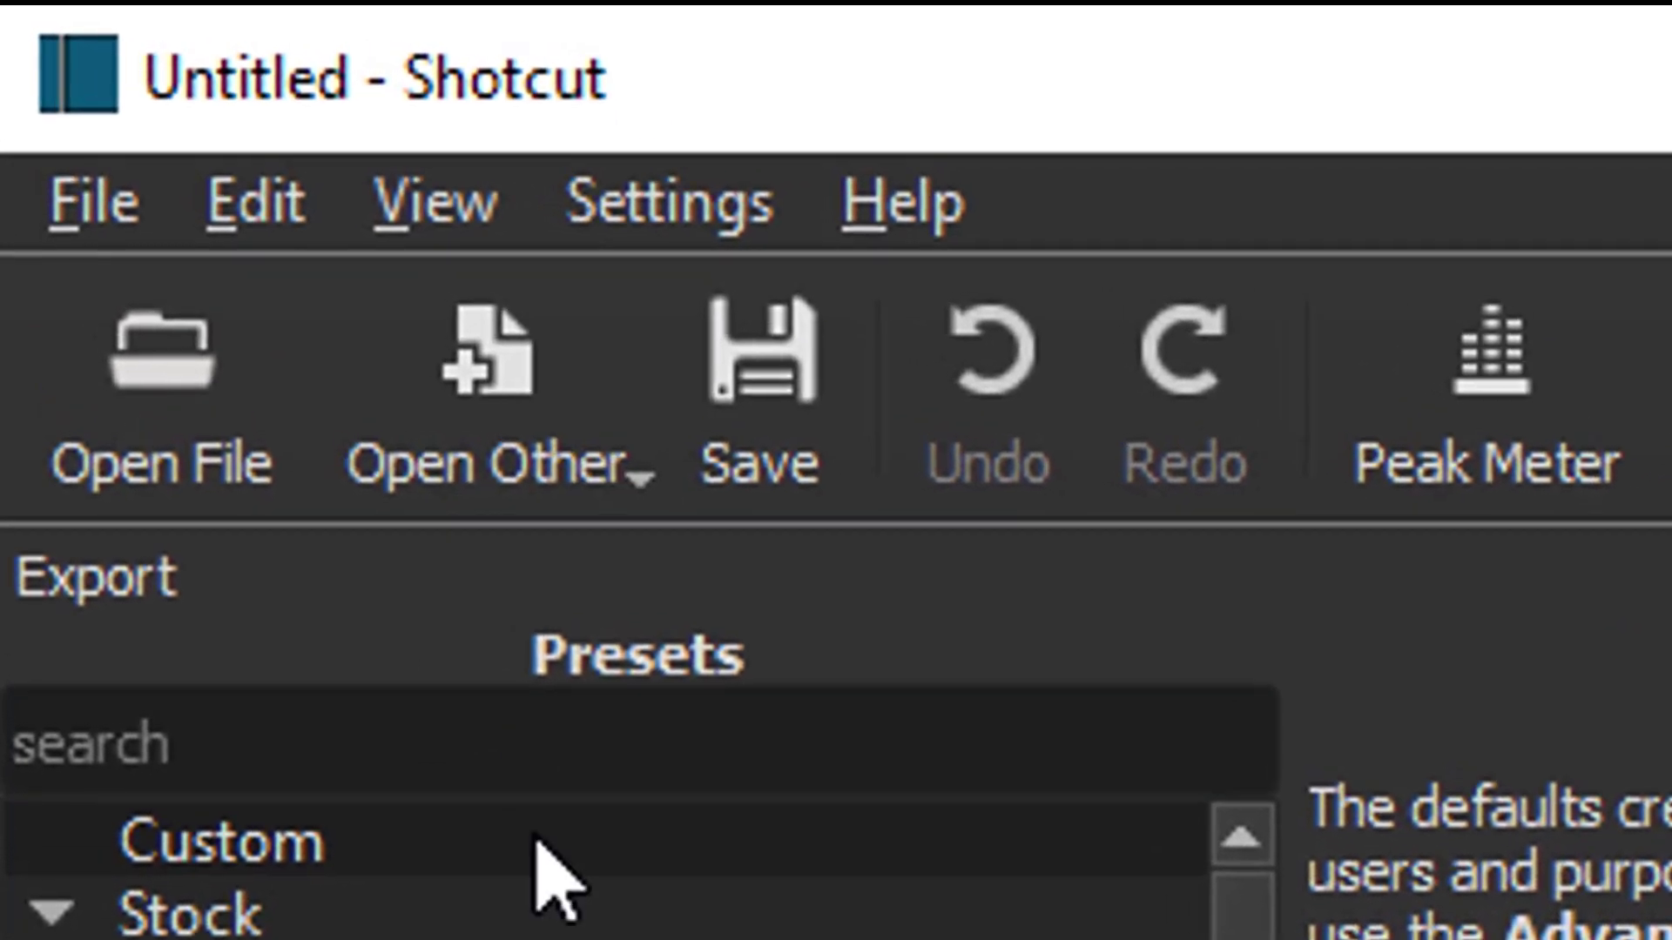
- Open tearingSilkCloth_1.0001.png from the images folder into Shotcut's source viewer
left_click(174, 416)
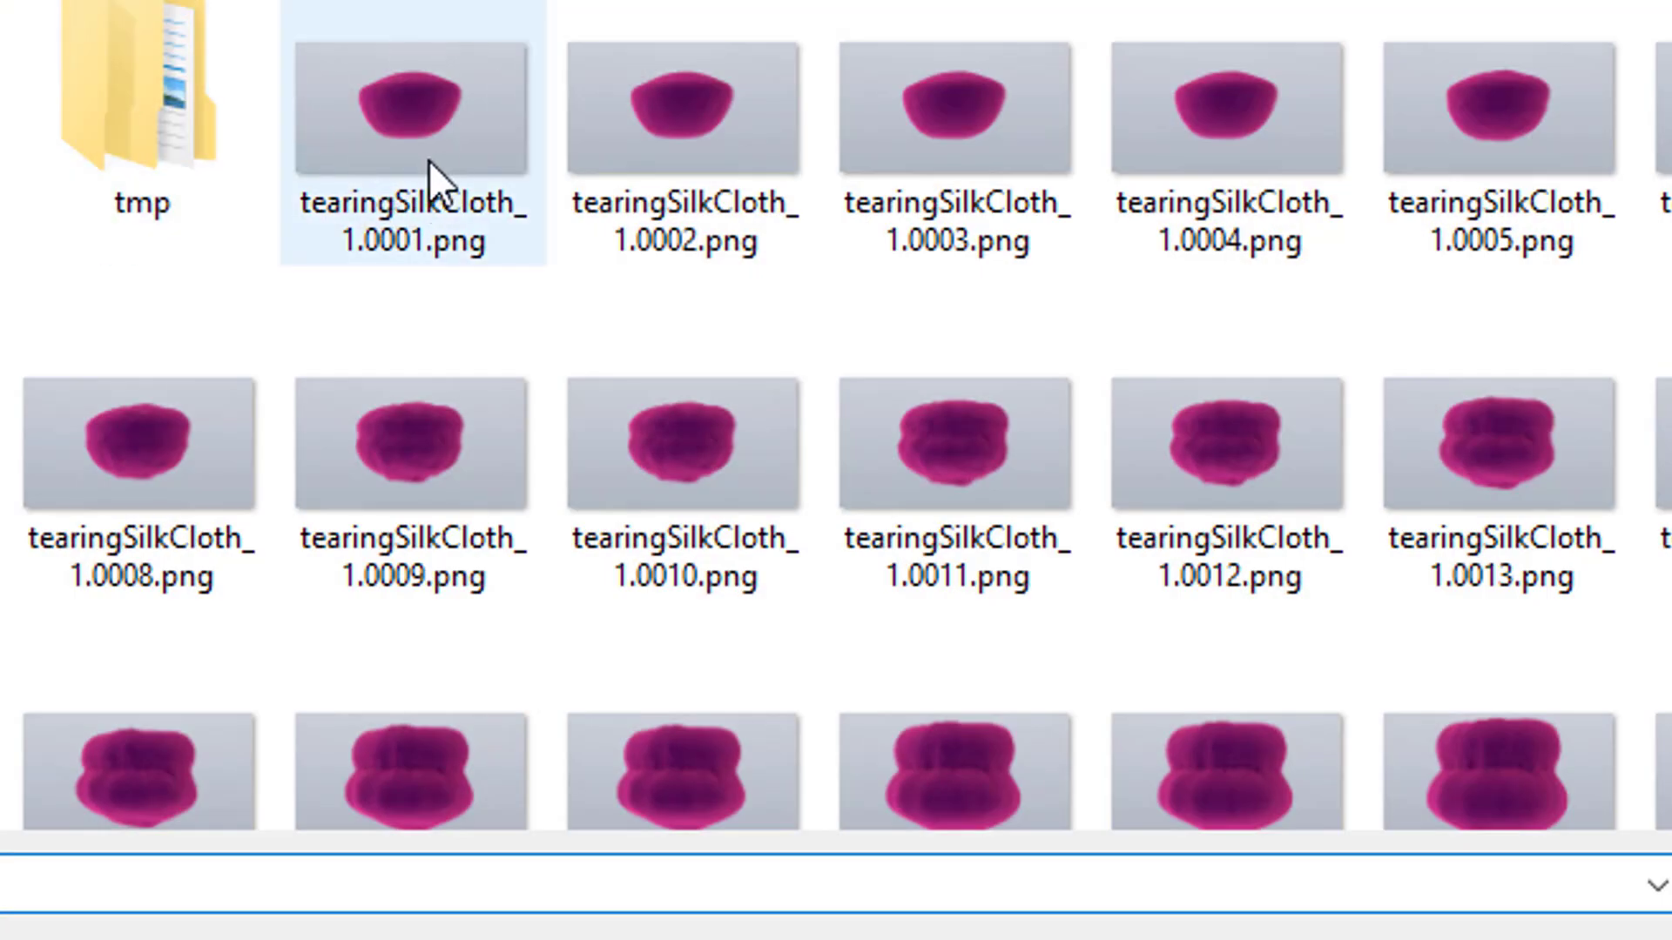
left_click(436, 131)
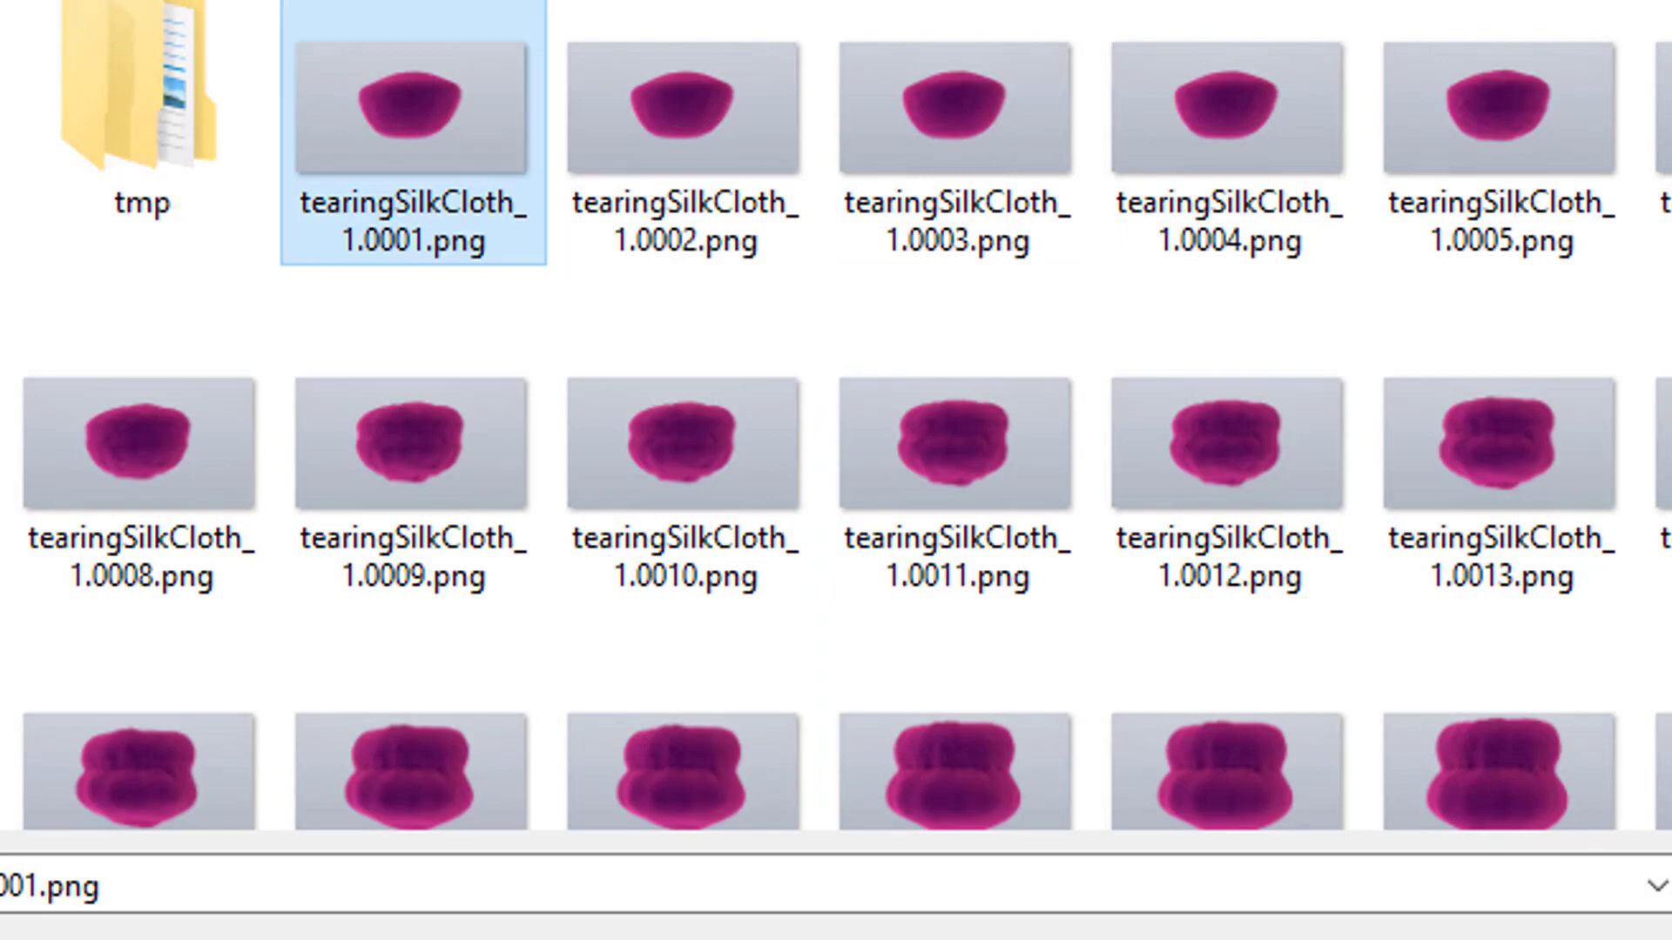
key("Return")
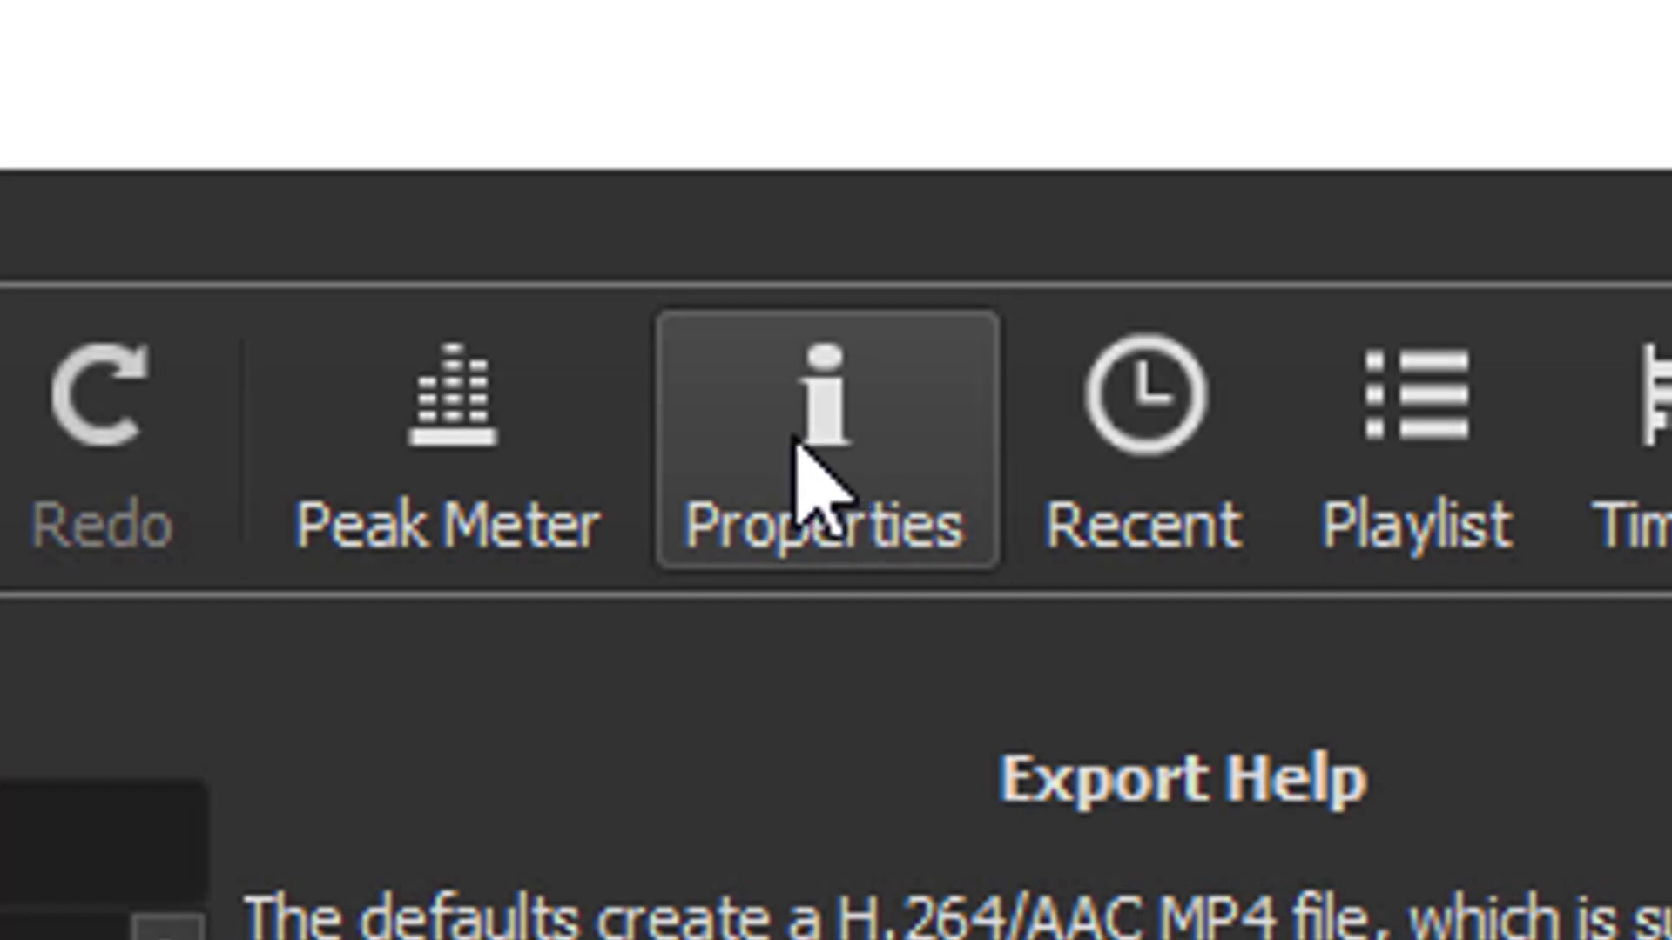
- Enable Image sequence in the clip's Properties, making a 00:00:23:24 source clip
left_click(346, 75)
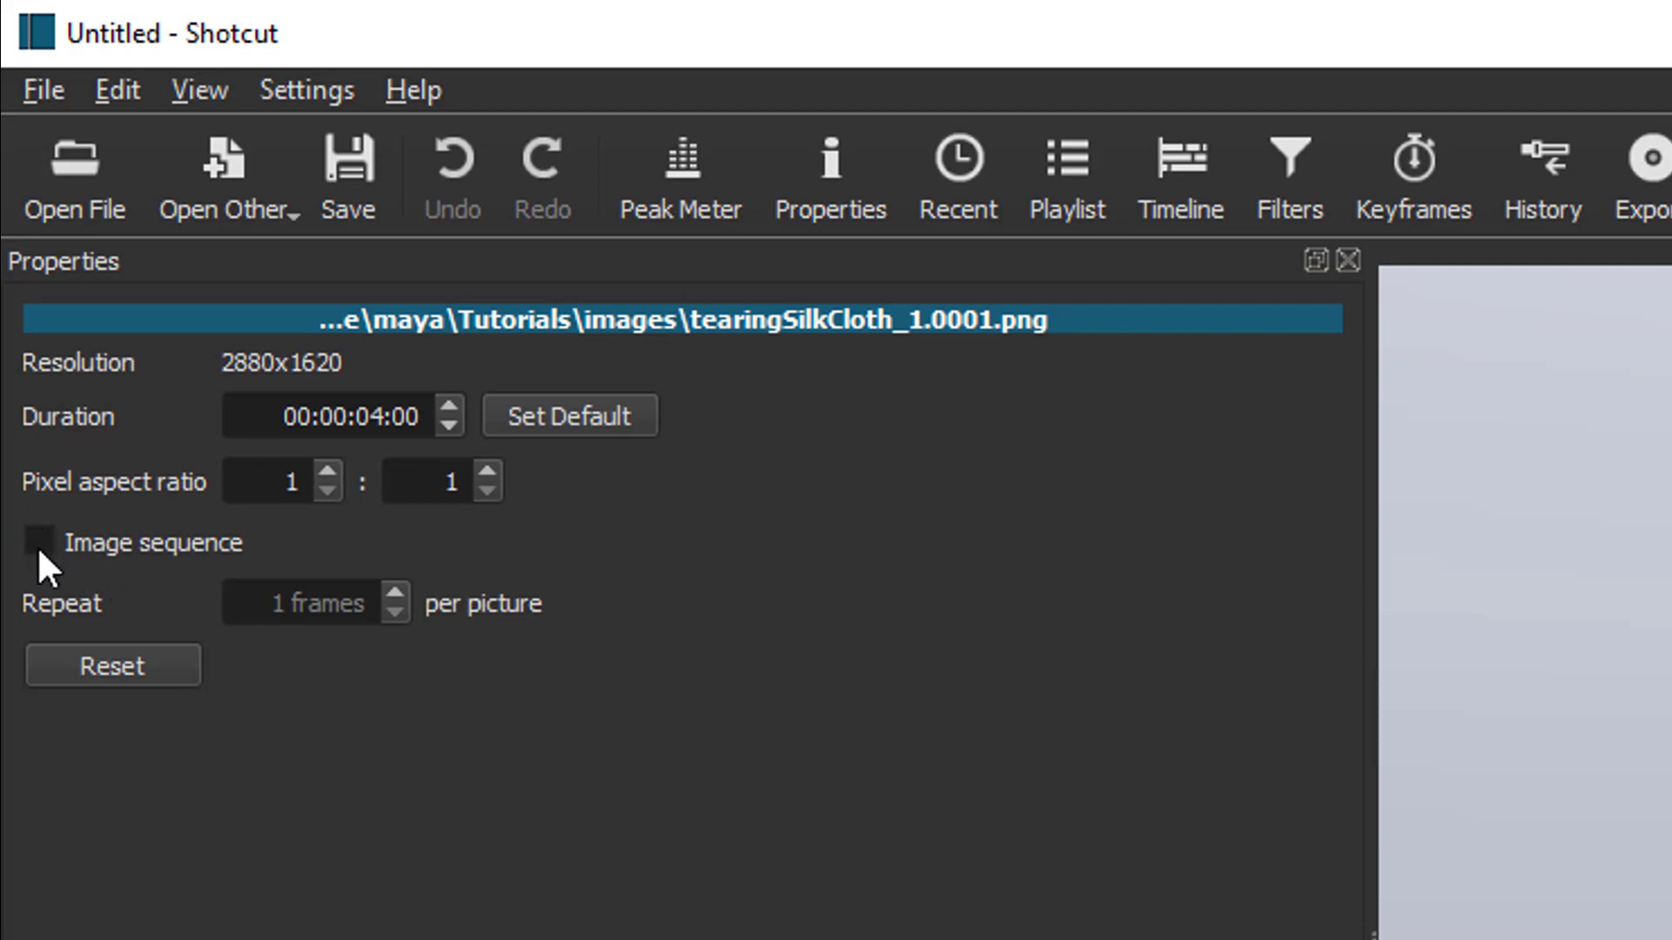
left_click(37, 542)
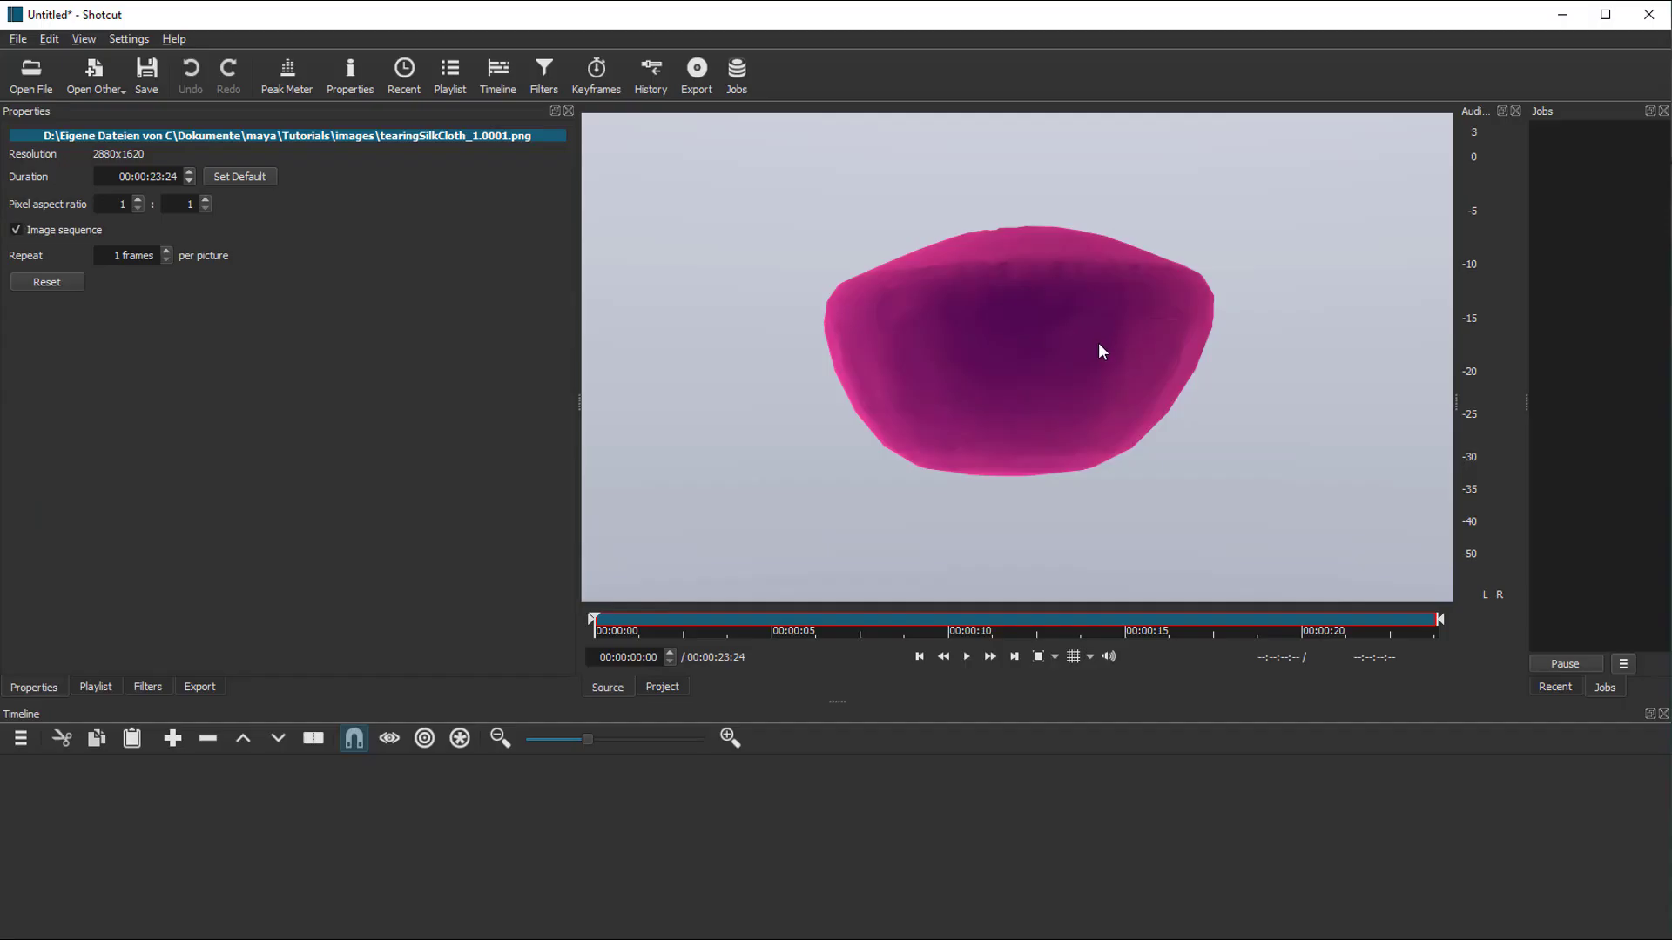
- Place the tearingSilkCloth sequence clip on track V1 and move the playhead to 8 seconds
left_click_drag(1099, 342, 503, 789)
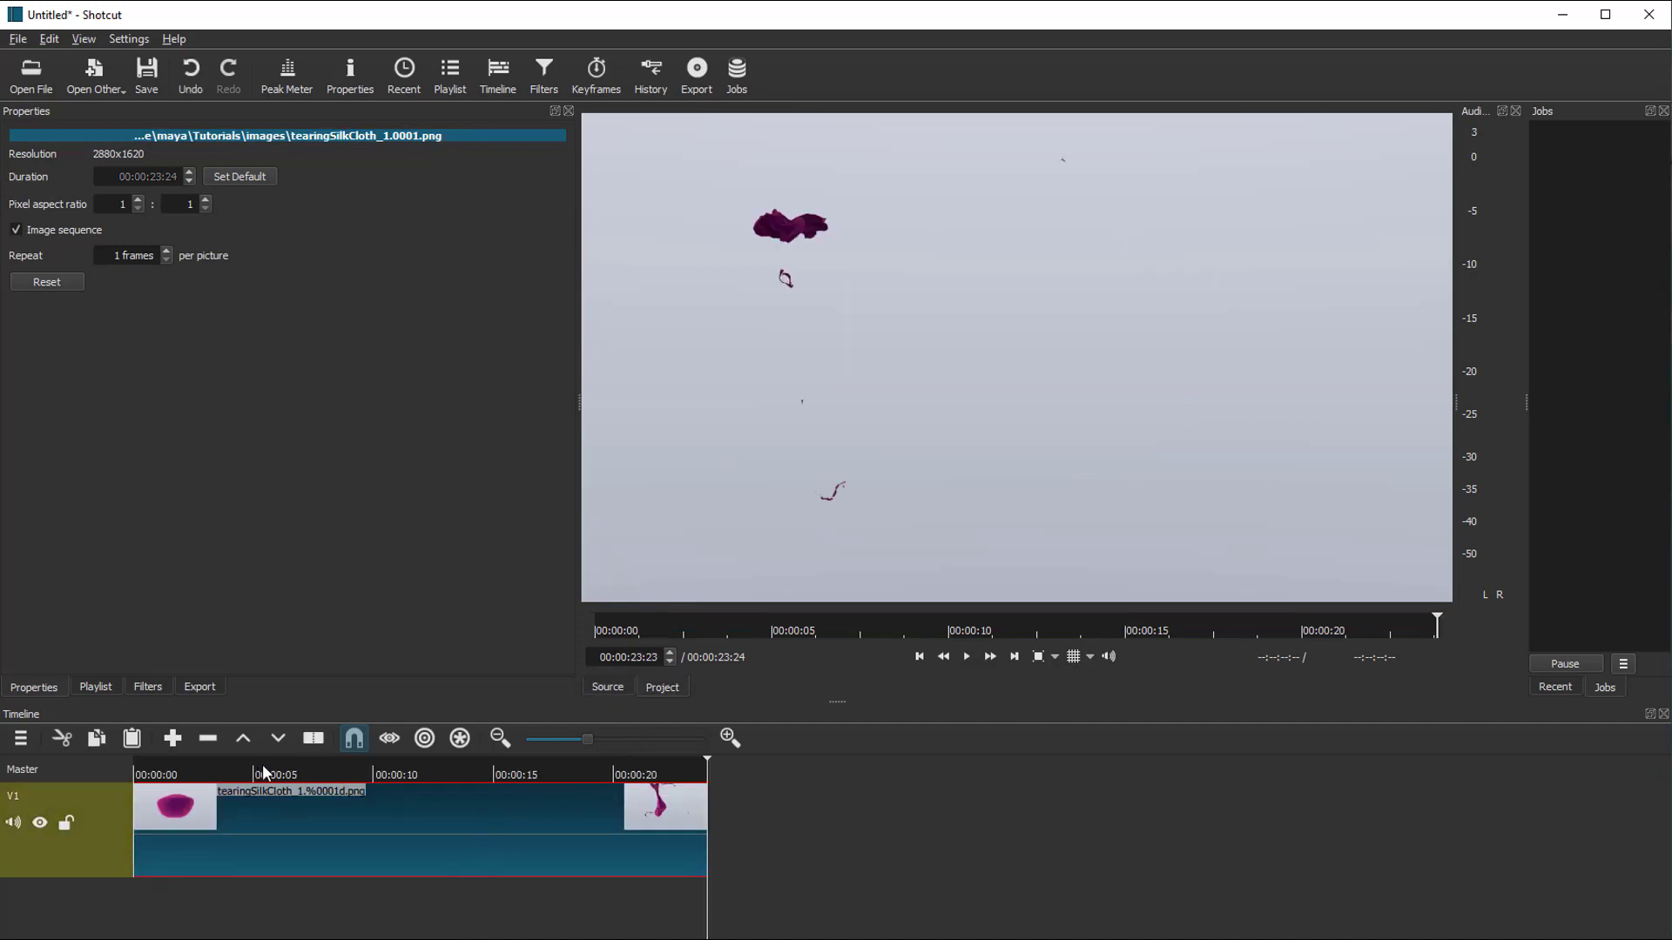
left_click(325, 774)
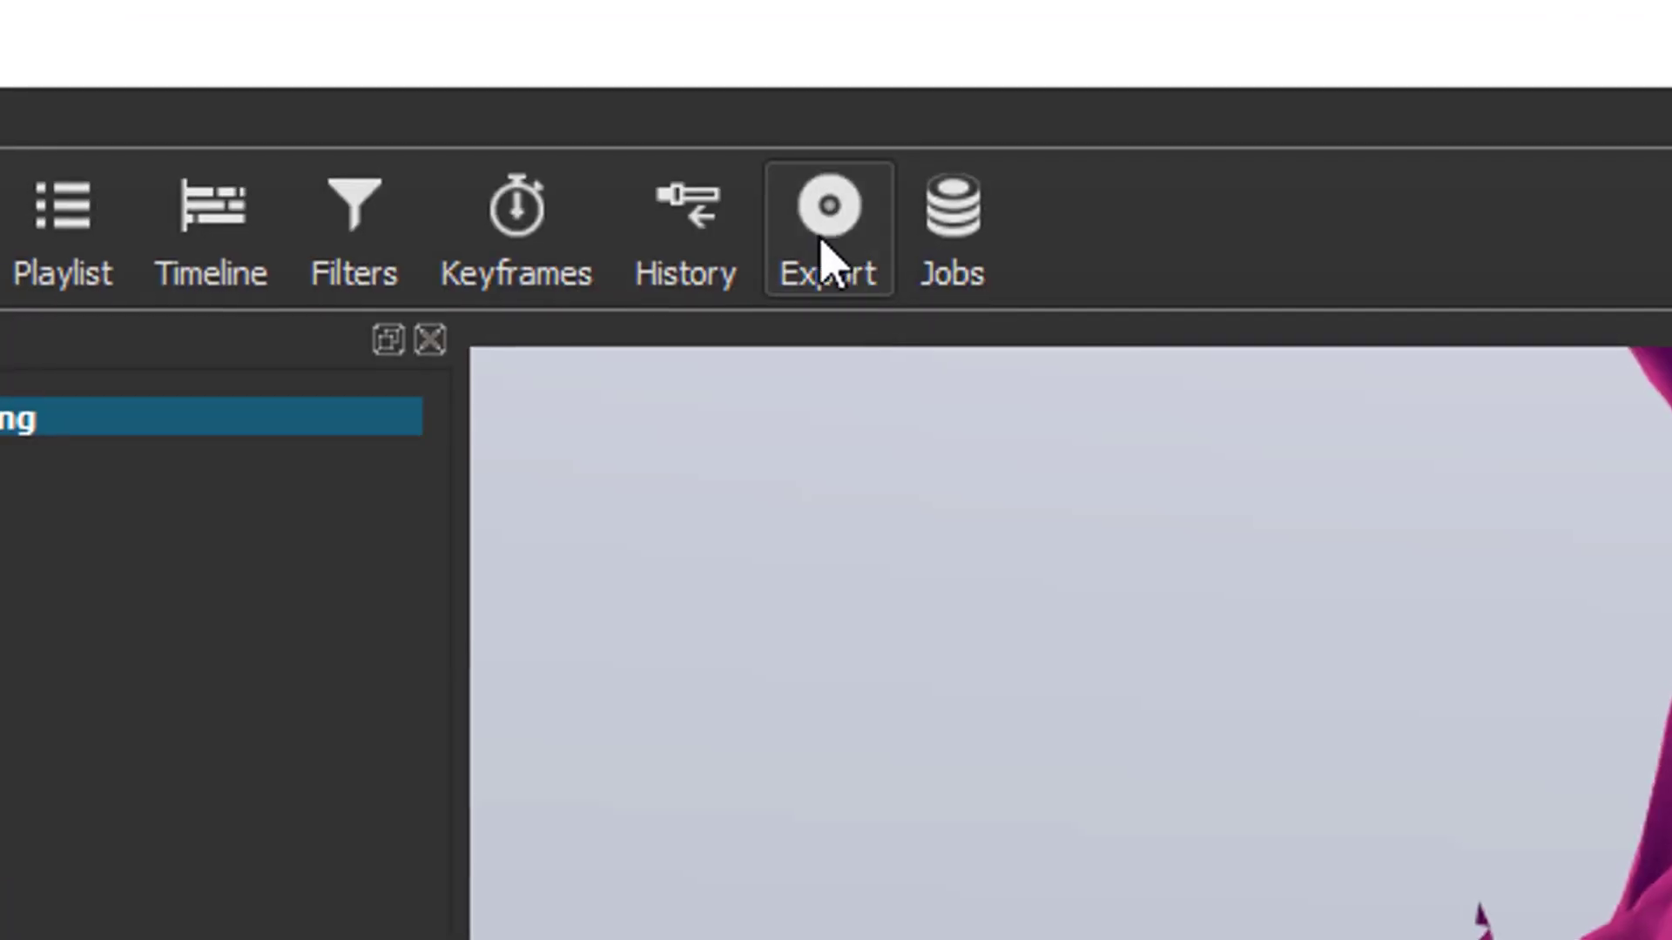
- Choose the H.264 High Profile export preset and show its advanced Audio settings
left_click(697, 76)
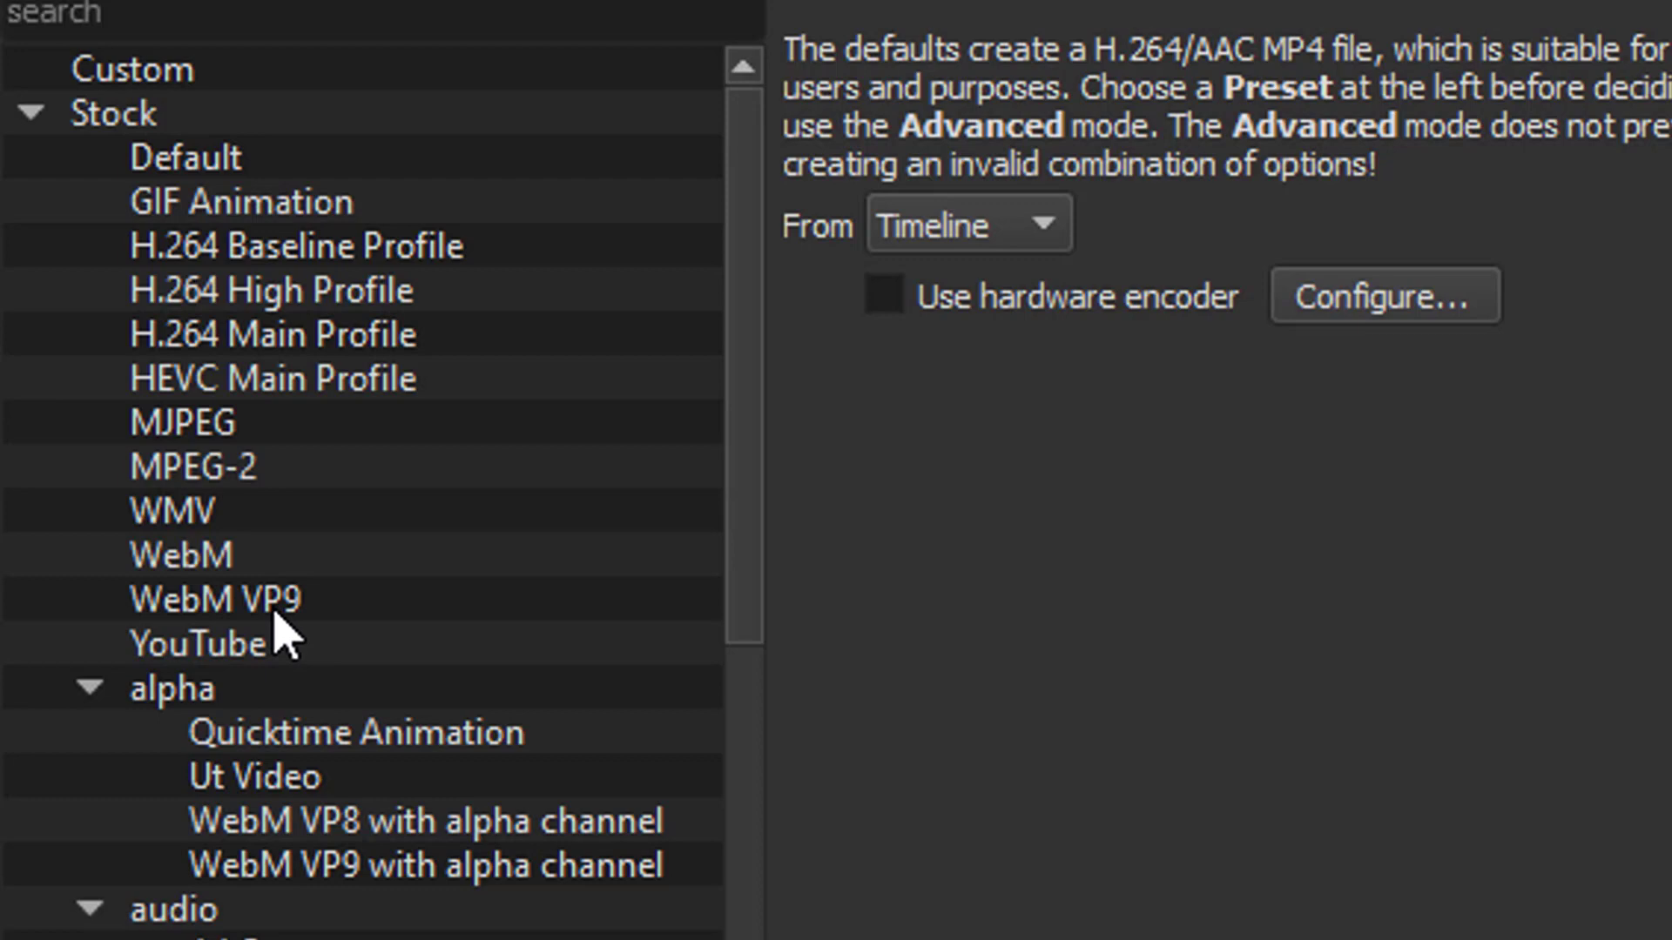
left_click(373, 296)
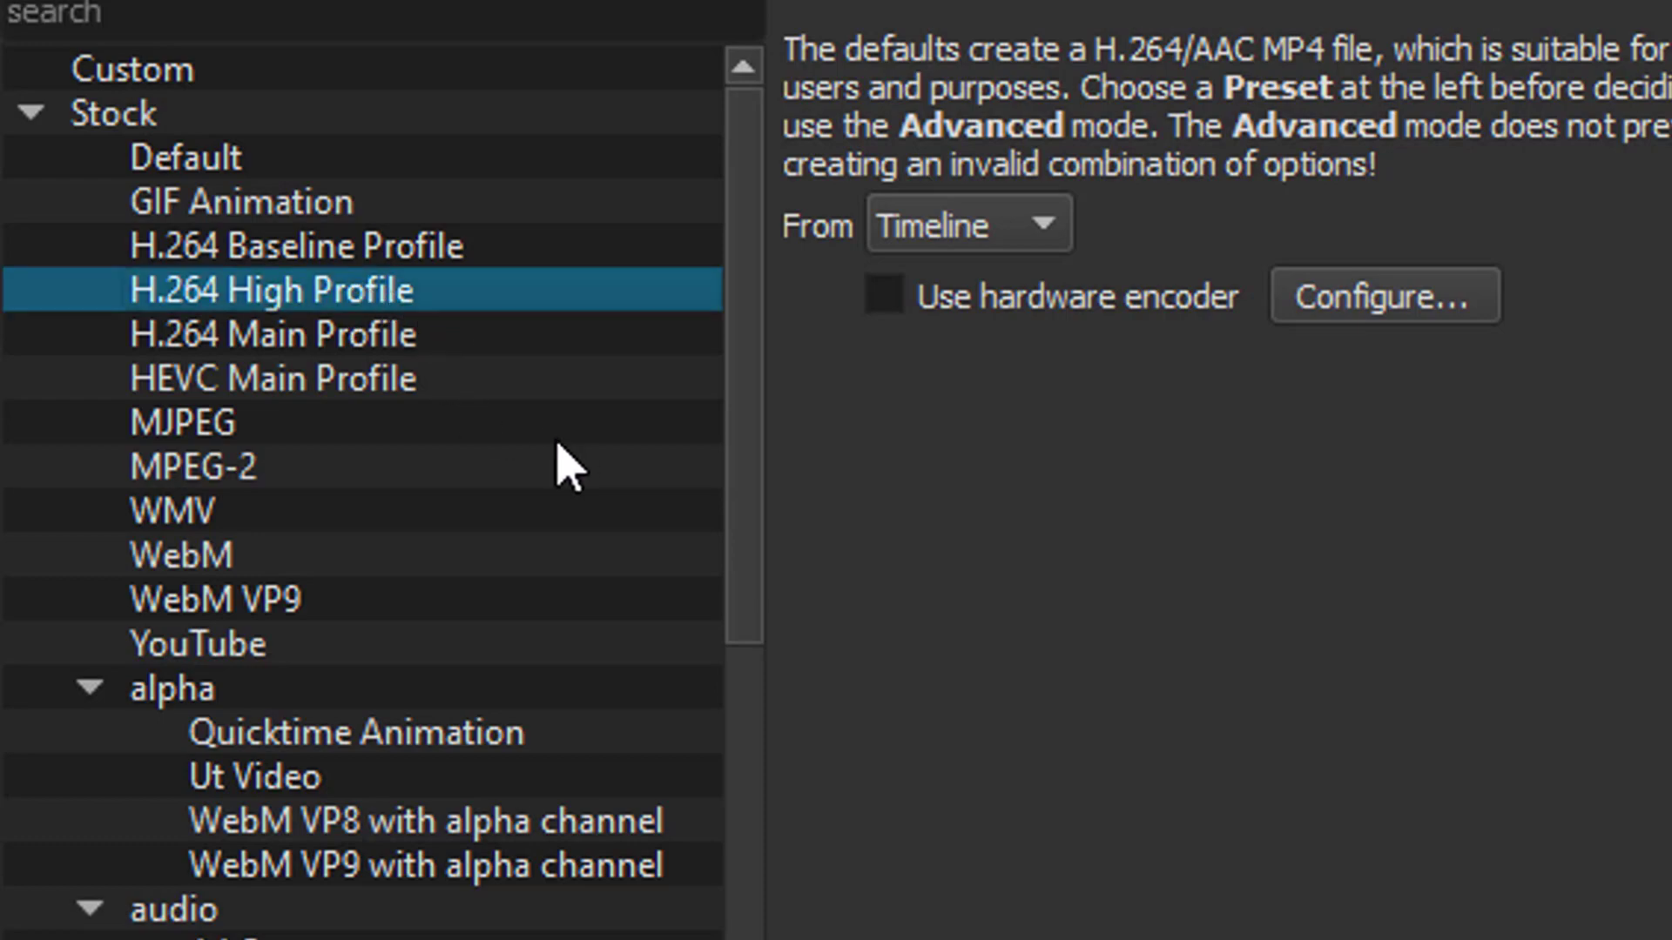
left_click(867, 868)
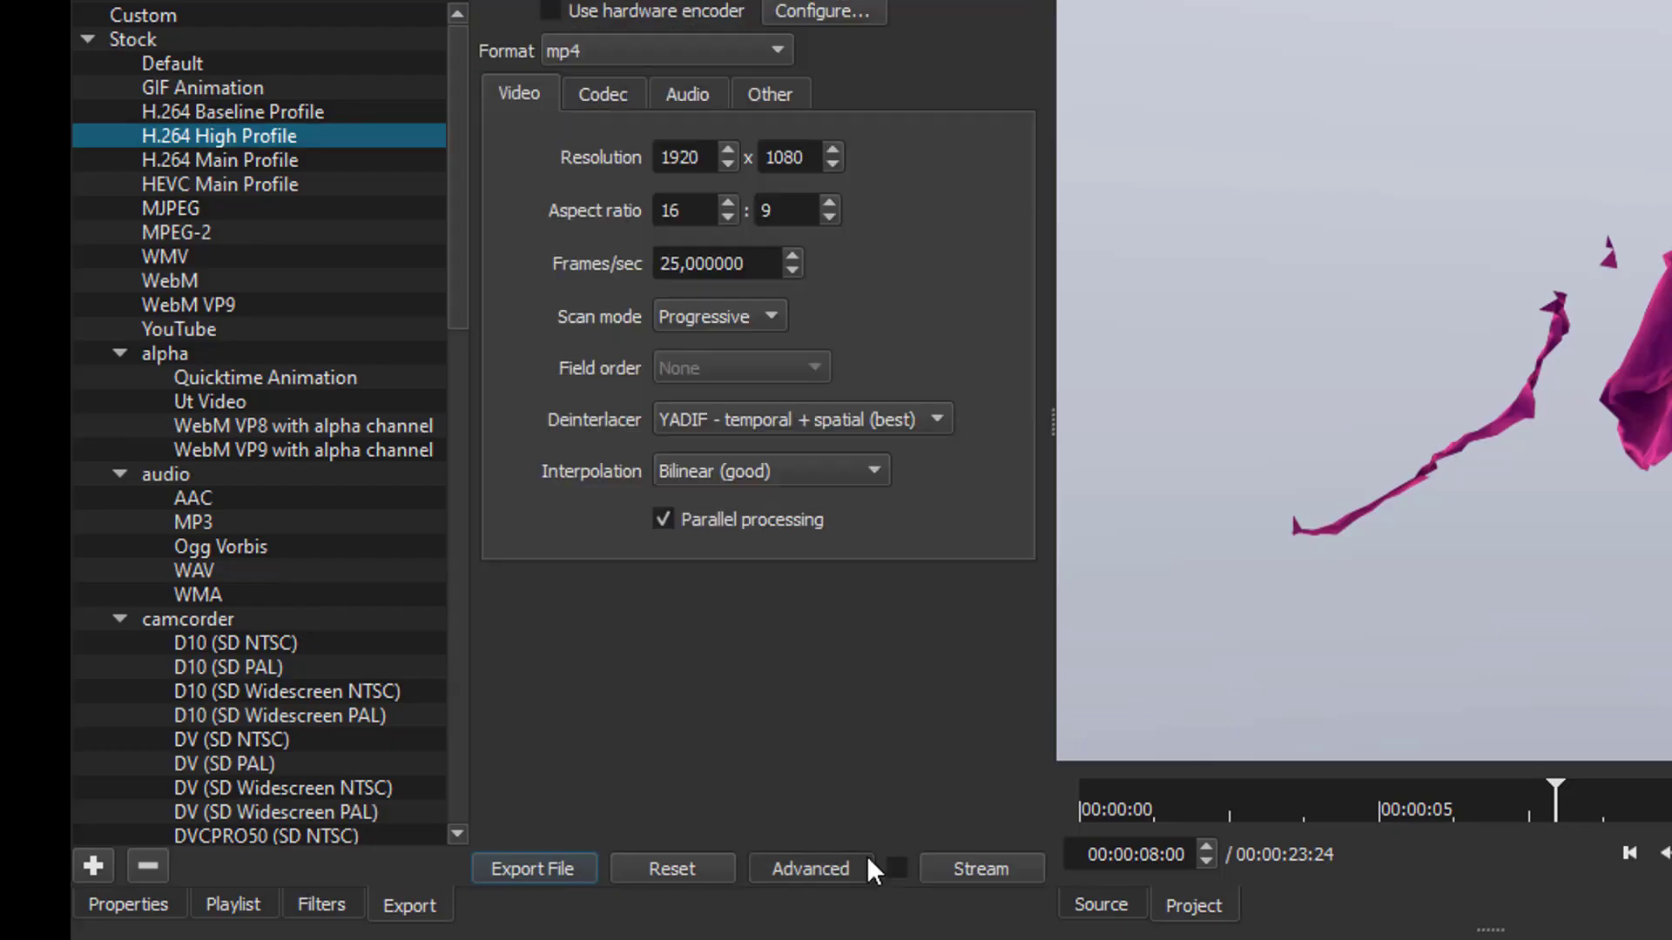
left_click(696, 96)
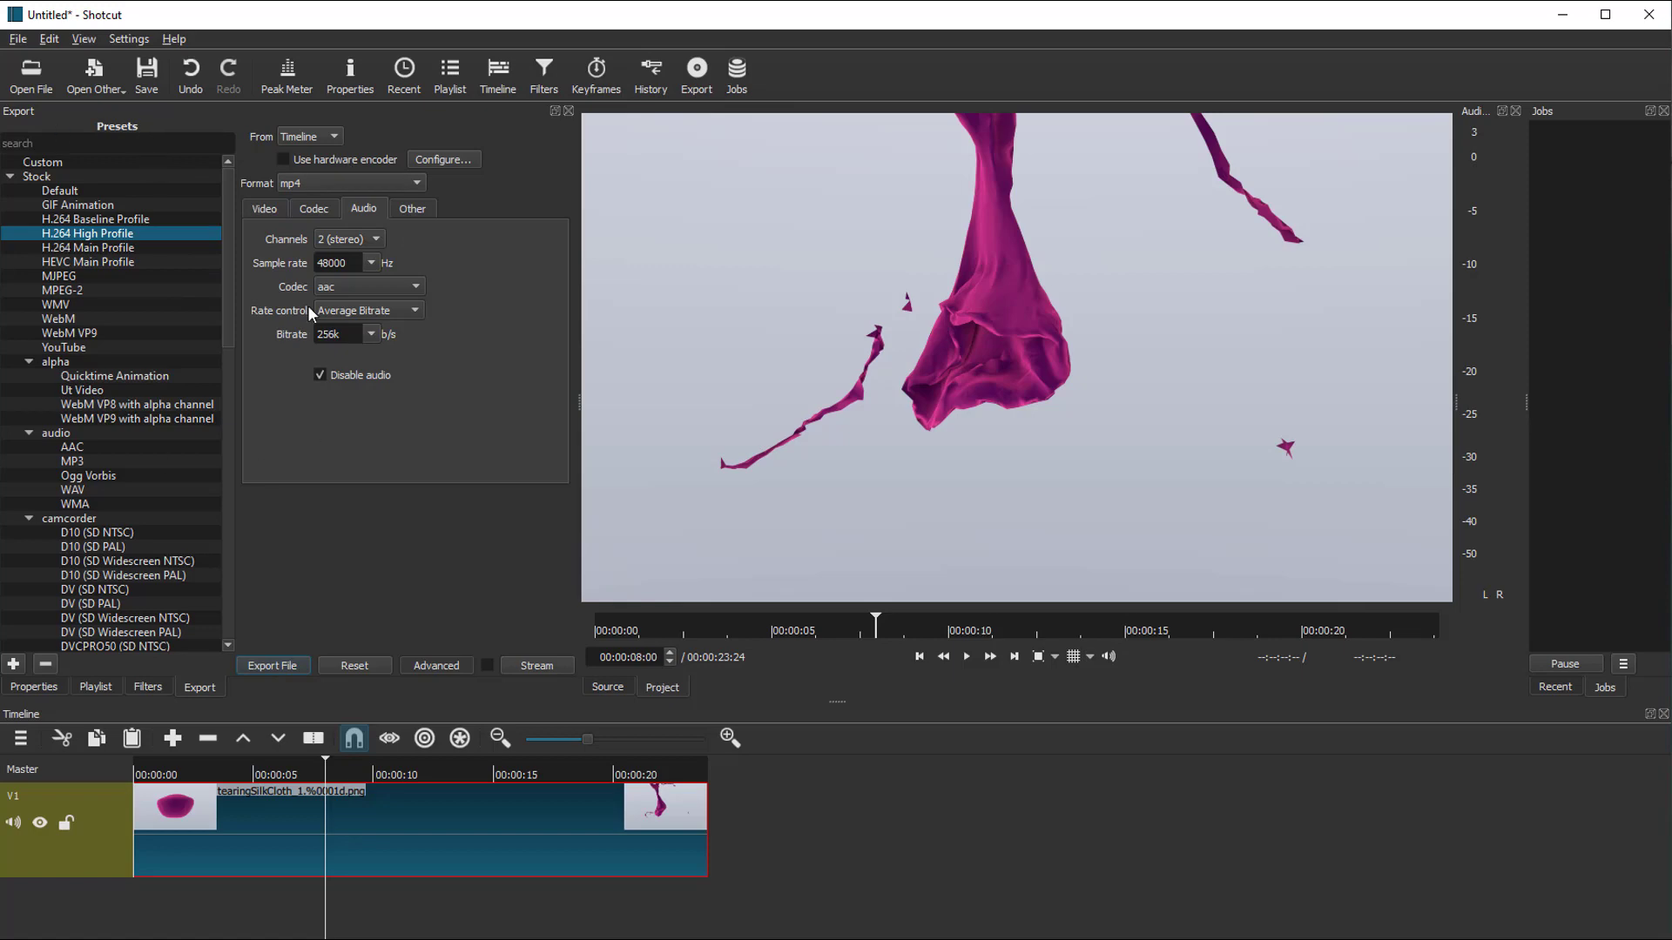
- Start exporting the timeline to an MP4 file
left_click(272, 665)
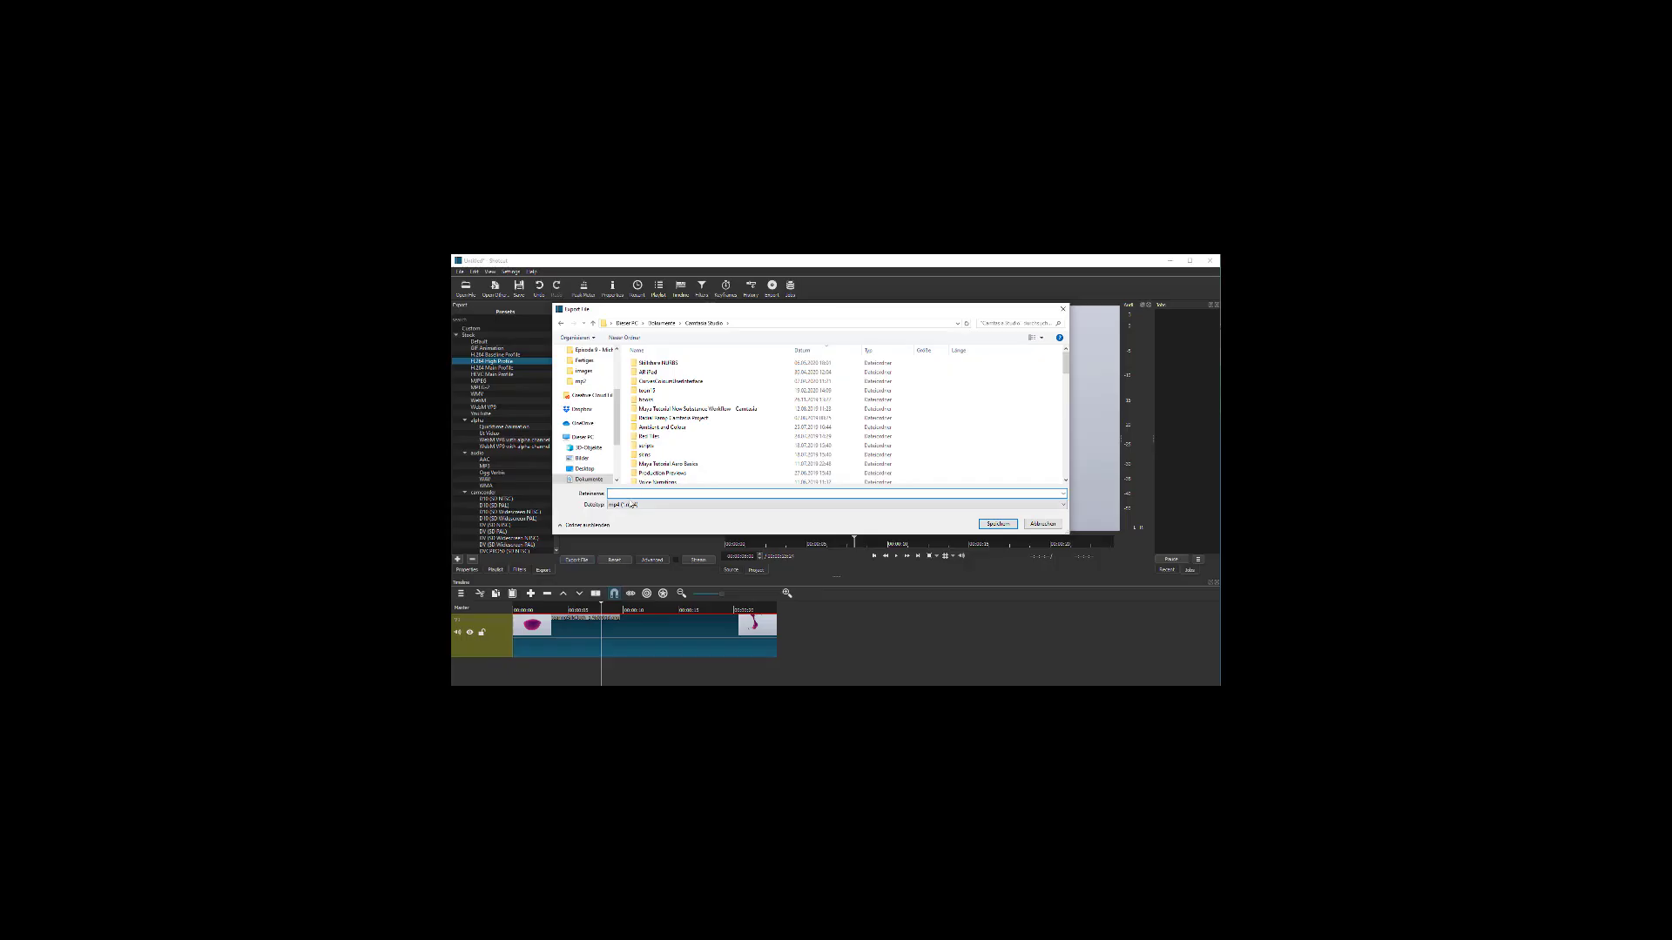